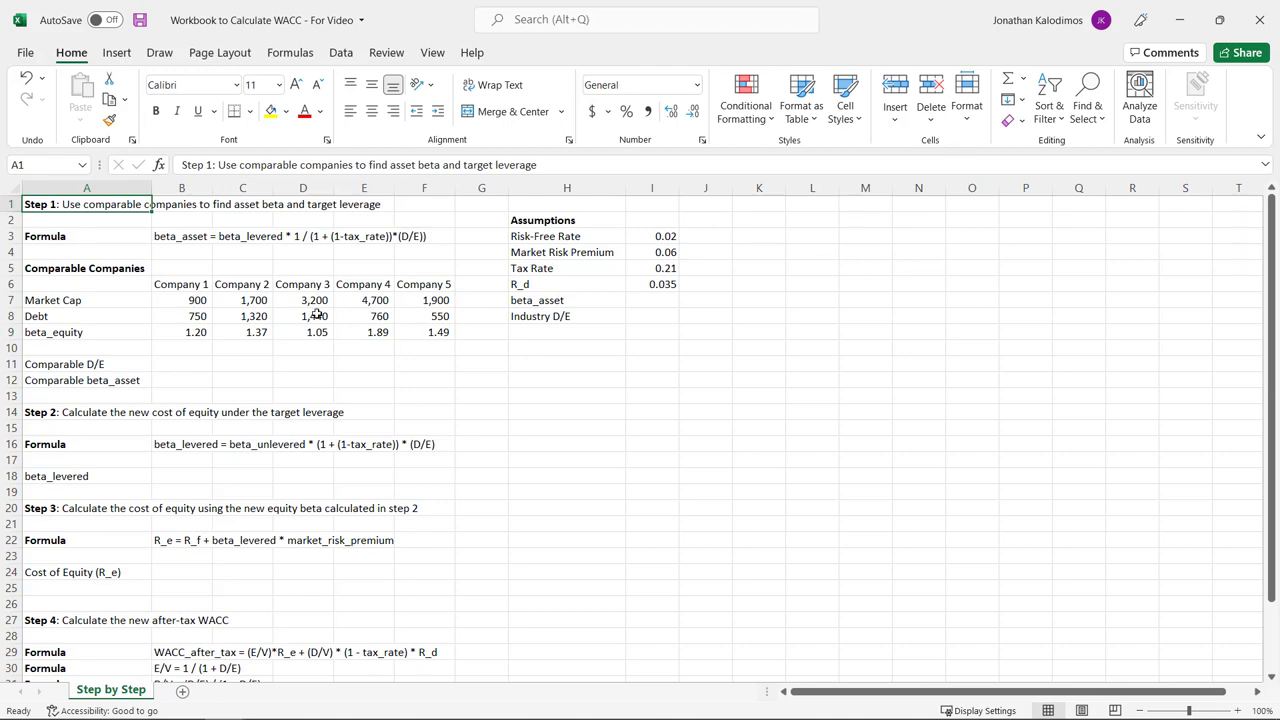
Step: Calculate Company 1's comparable D/E in B11 by dividing its debt by its market cap (=B8/B7)
drag(197, 284, 445, 331)
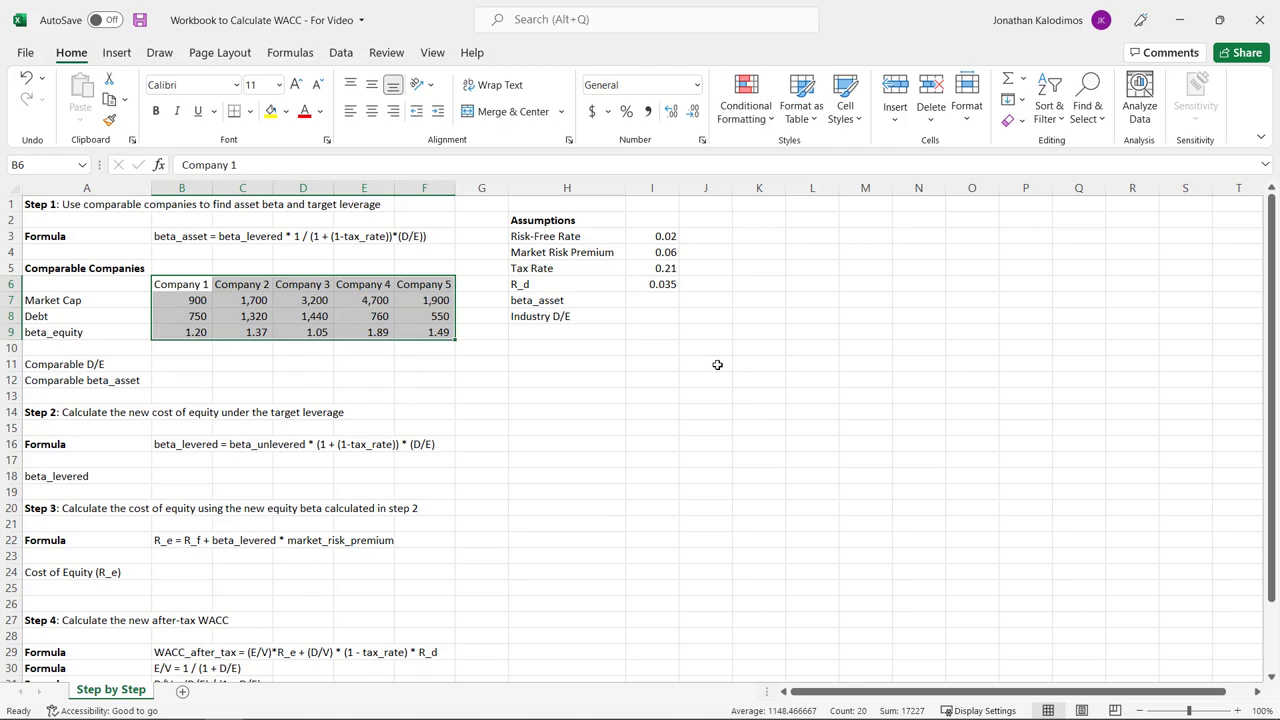
click(189, 366)
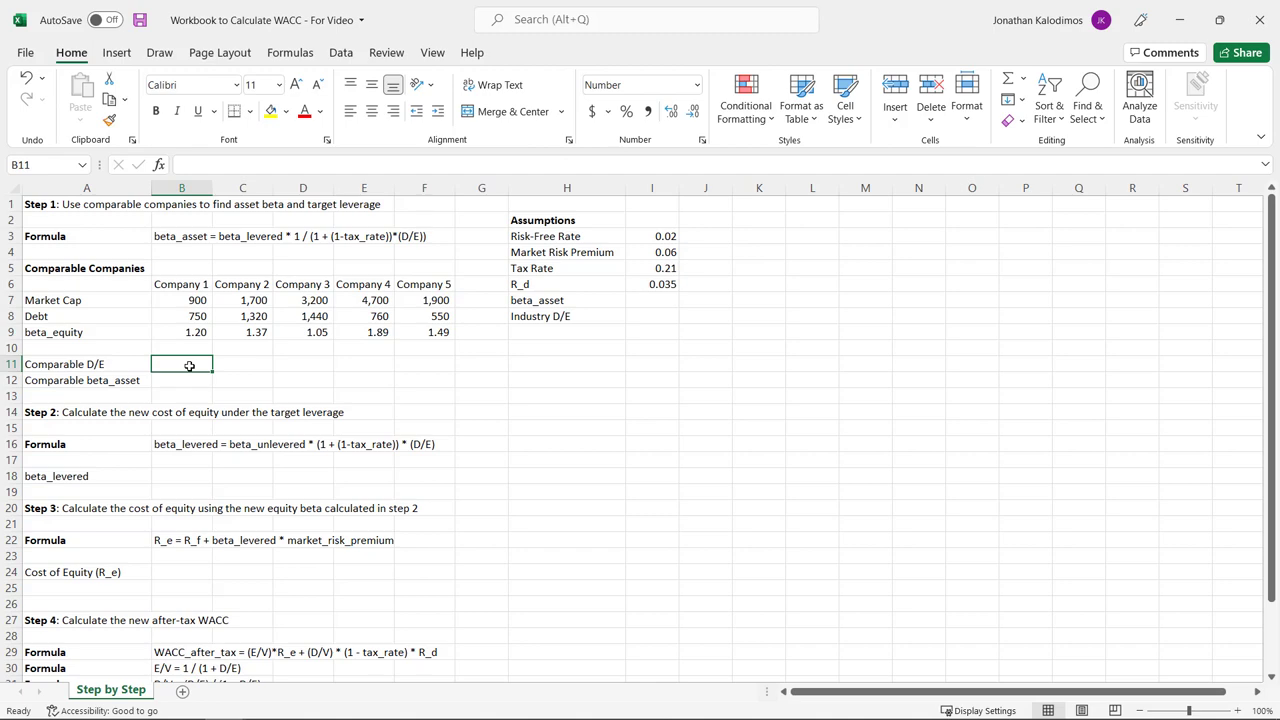
text(=)
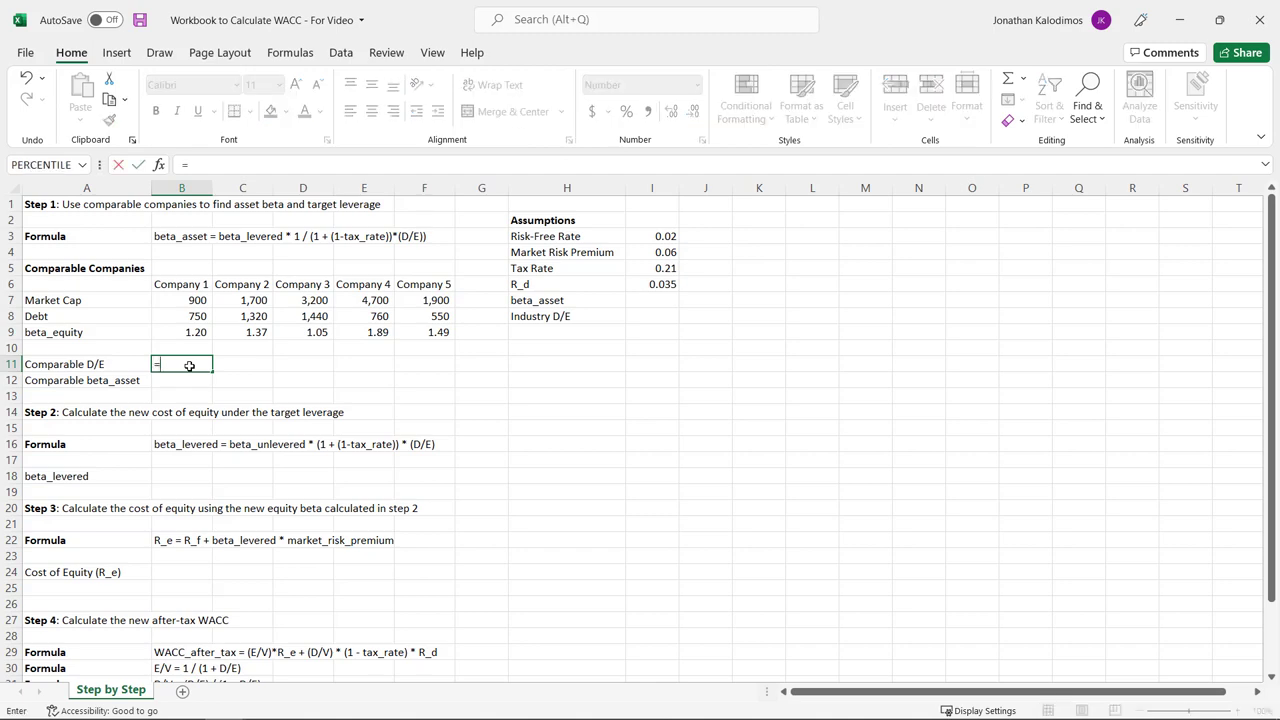
click(206, 316)
text(/)
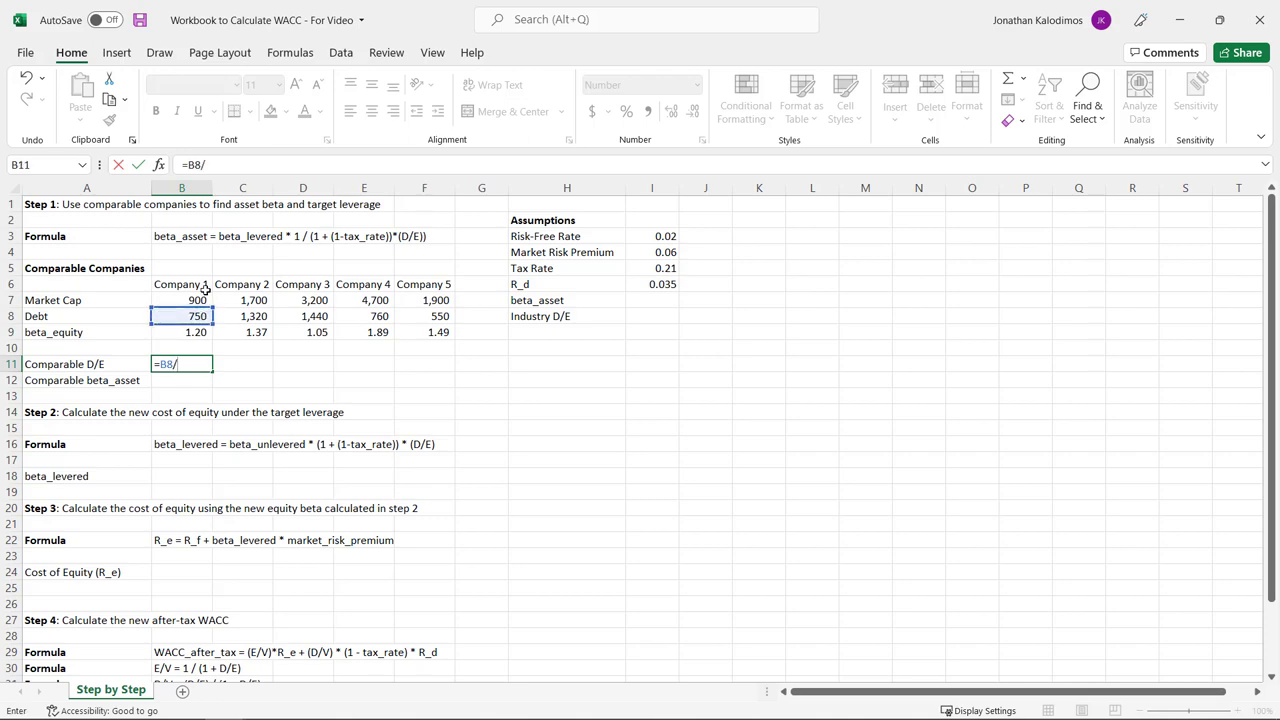
click(201, 300)
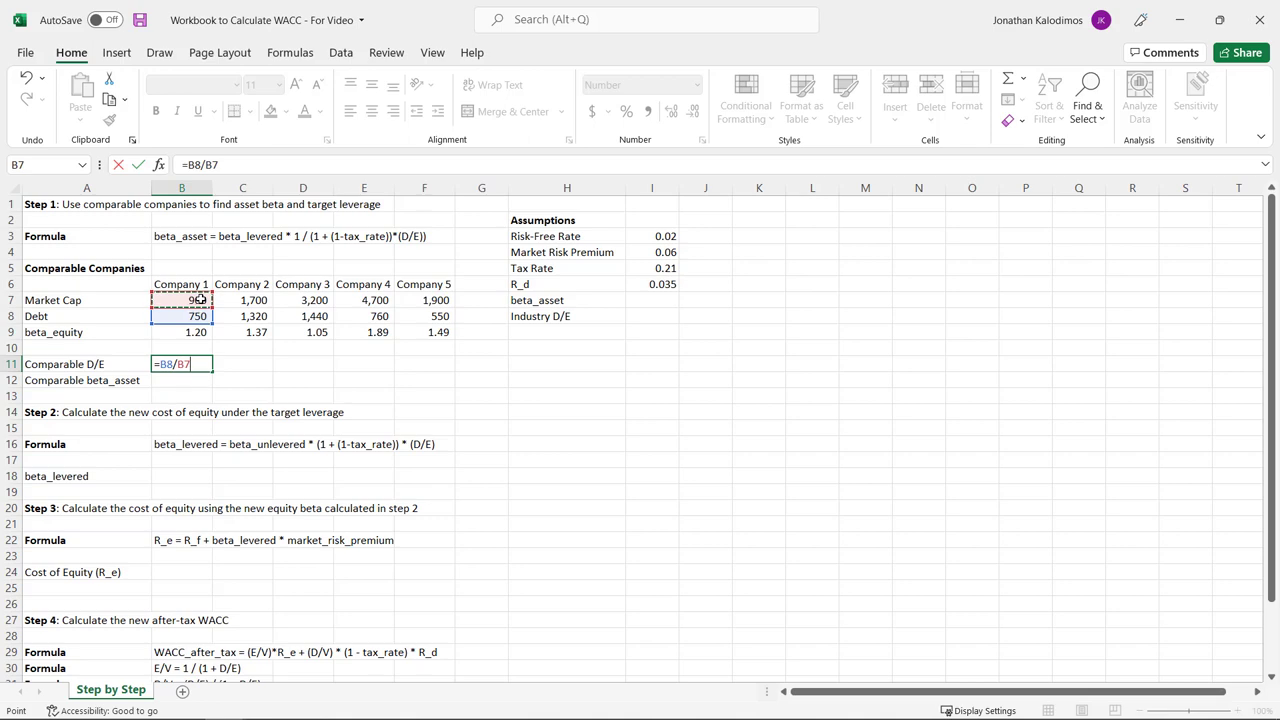
key(Return)
click(211, 366)
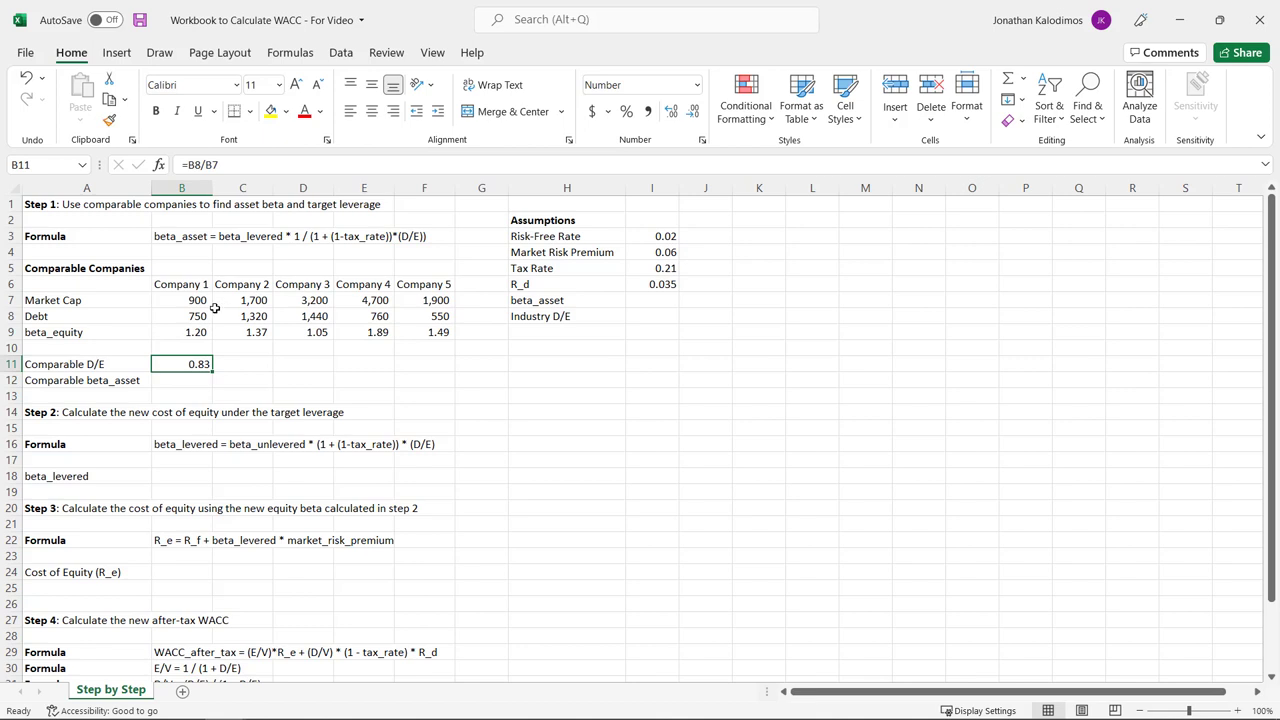
Step: Copy the comparable D/E formula from B11 across C11:F11 for Companies 2 to 5
click(136, 316)
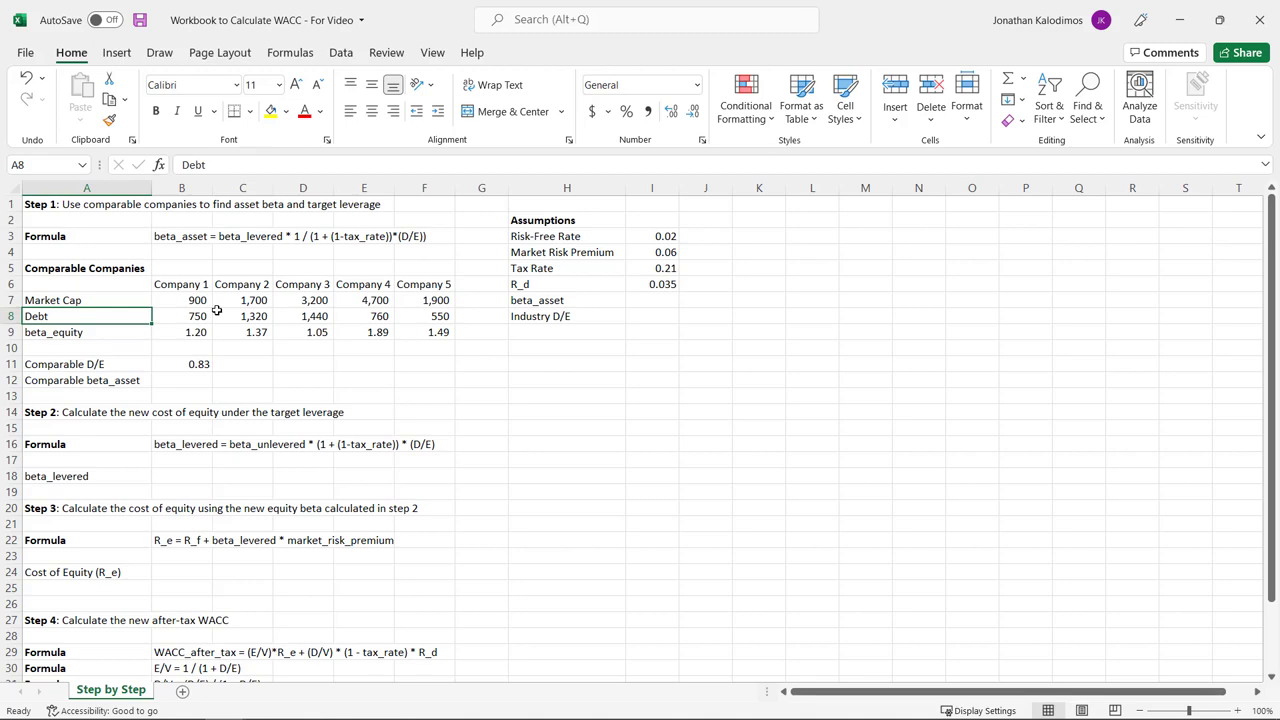
click(133, 302)
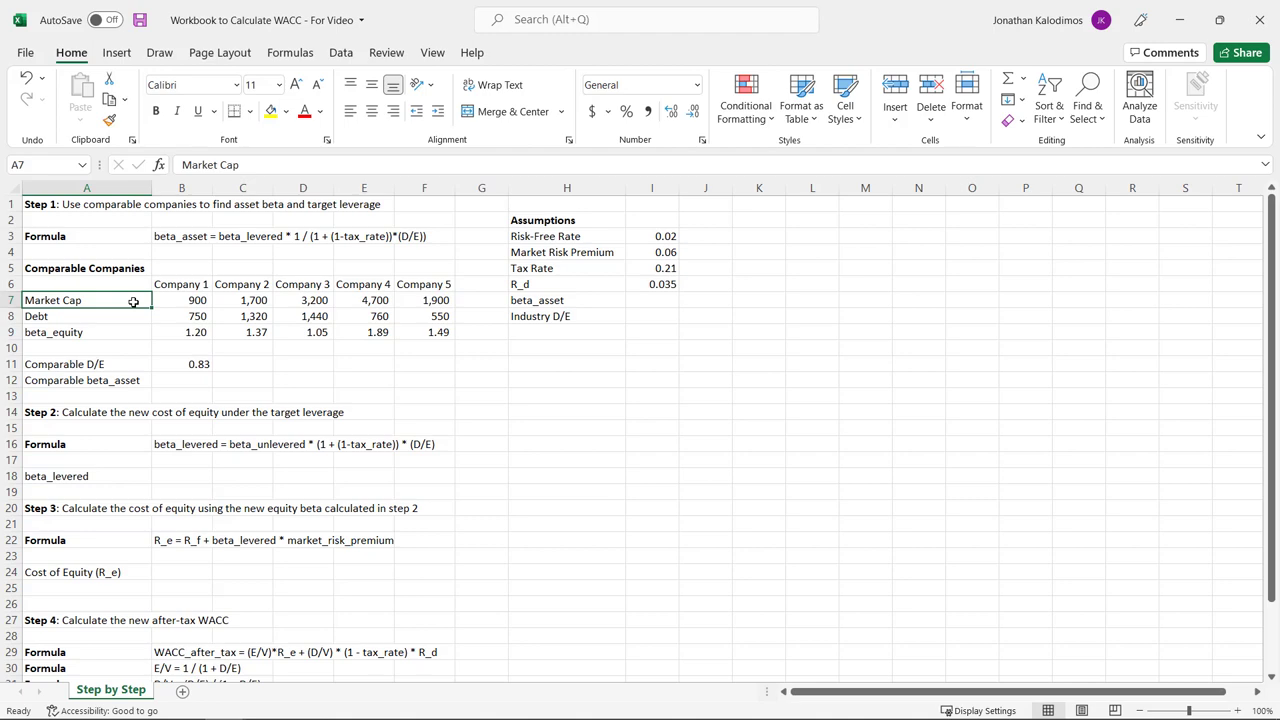
click(163, 362)
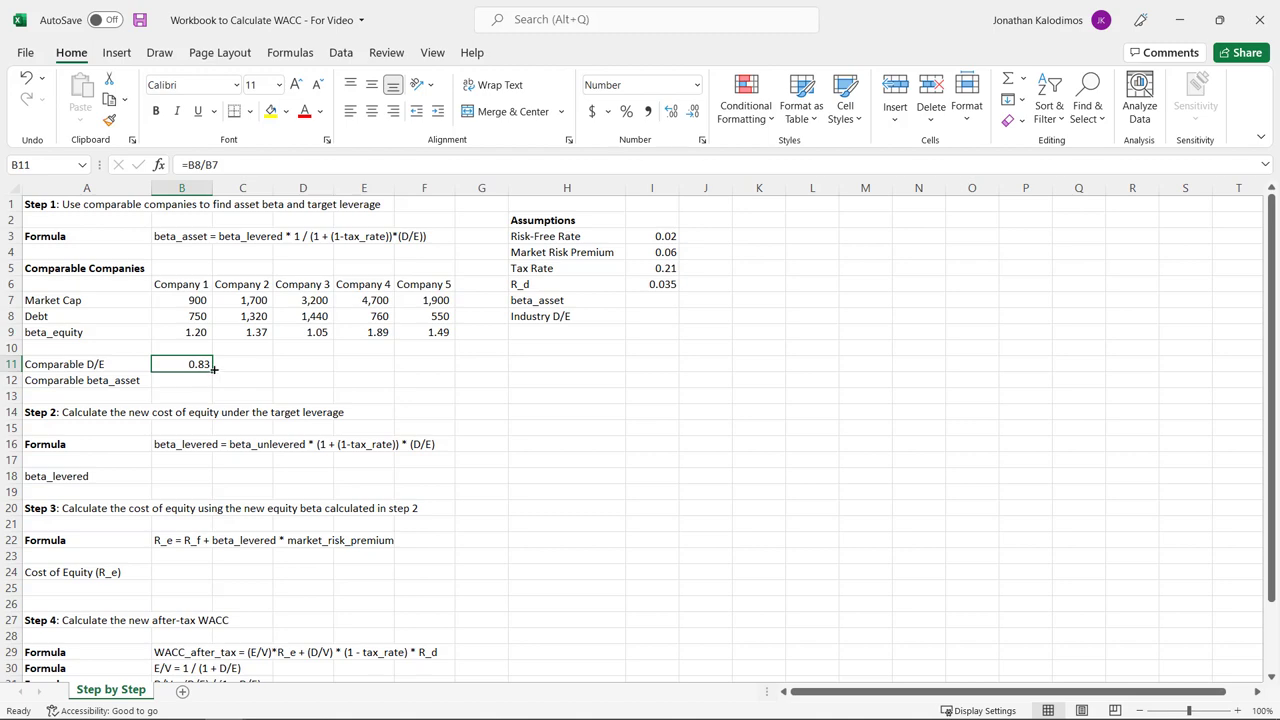
drag(212, 368, 454, 371)
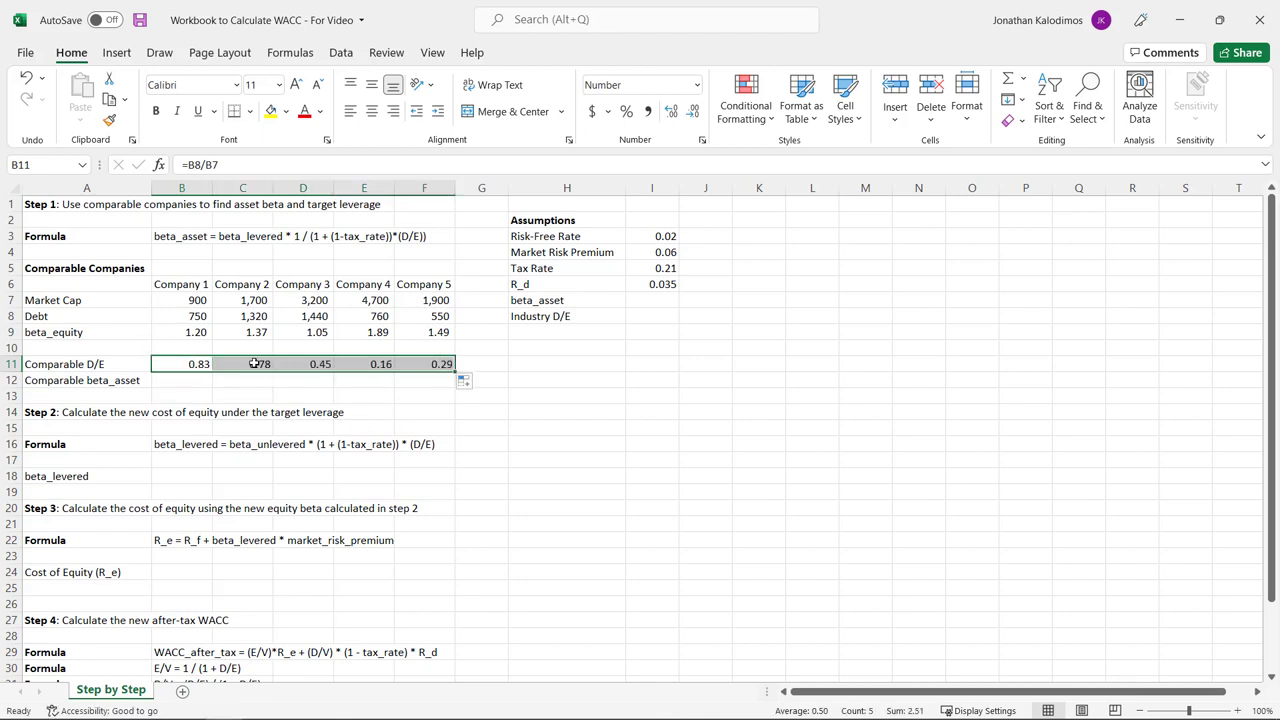
click(425, 361)
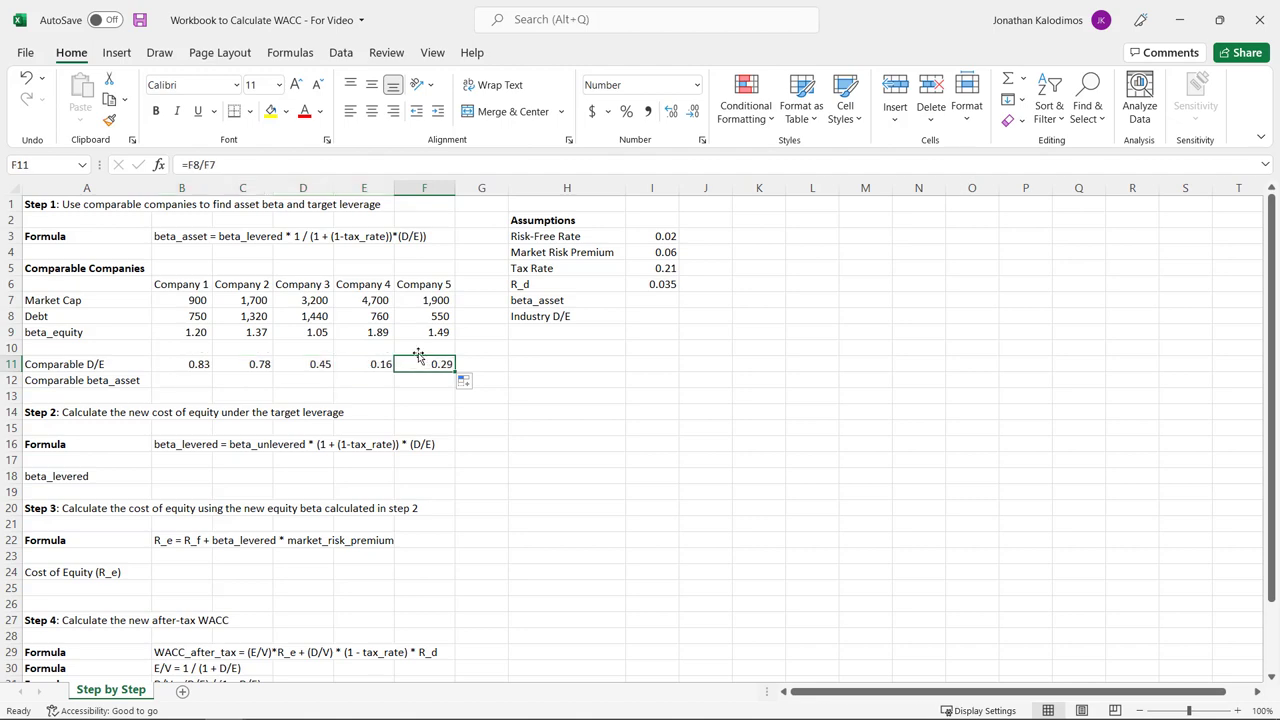
Step: Enter an AVERAGE formula over the comparable companies' D/E ratios in I8 for the Industry D/E assumption
drag(569, 219, 653, 321)
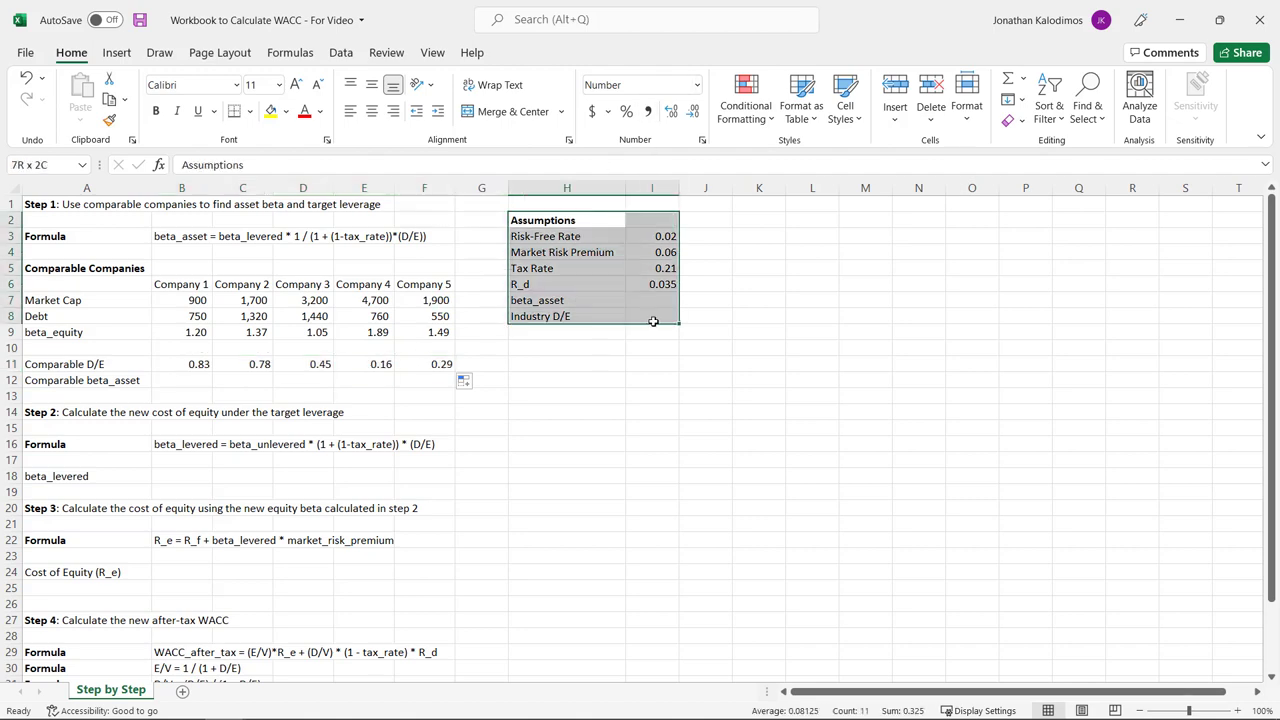
click(667, 236)
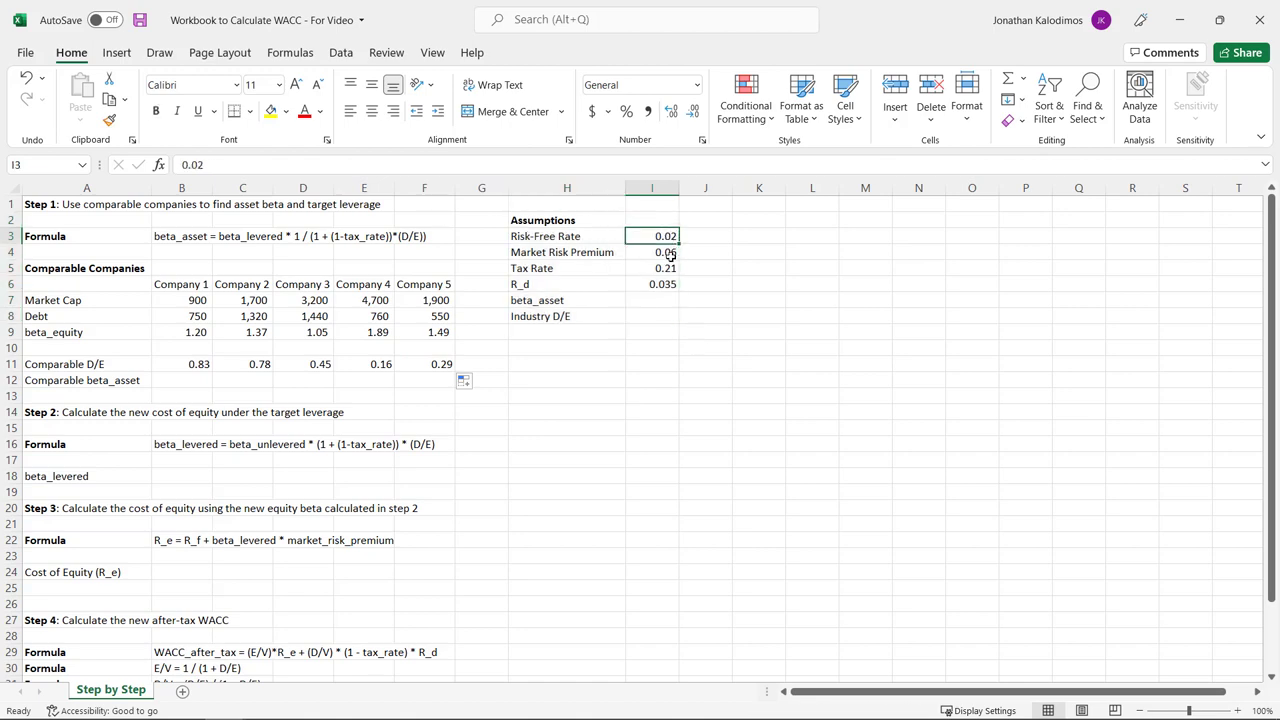
click(670, 267)
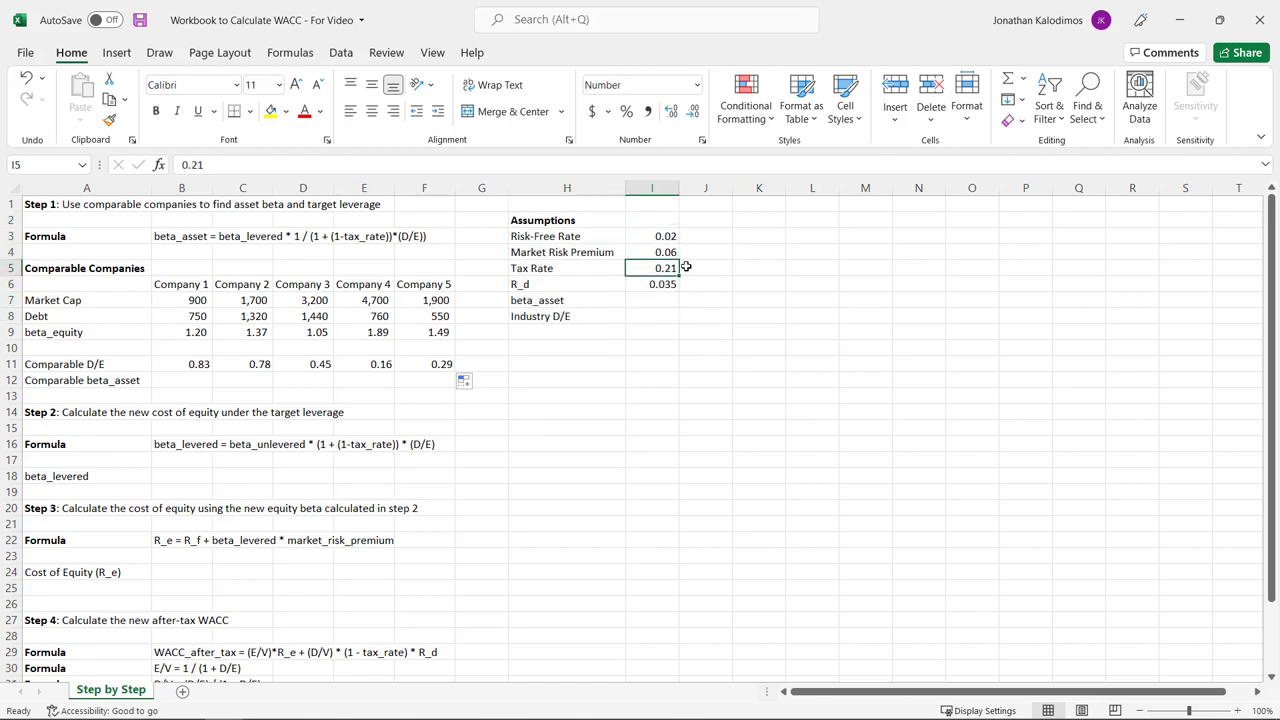
click(646, 310)
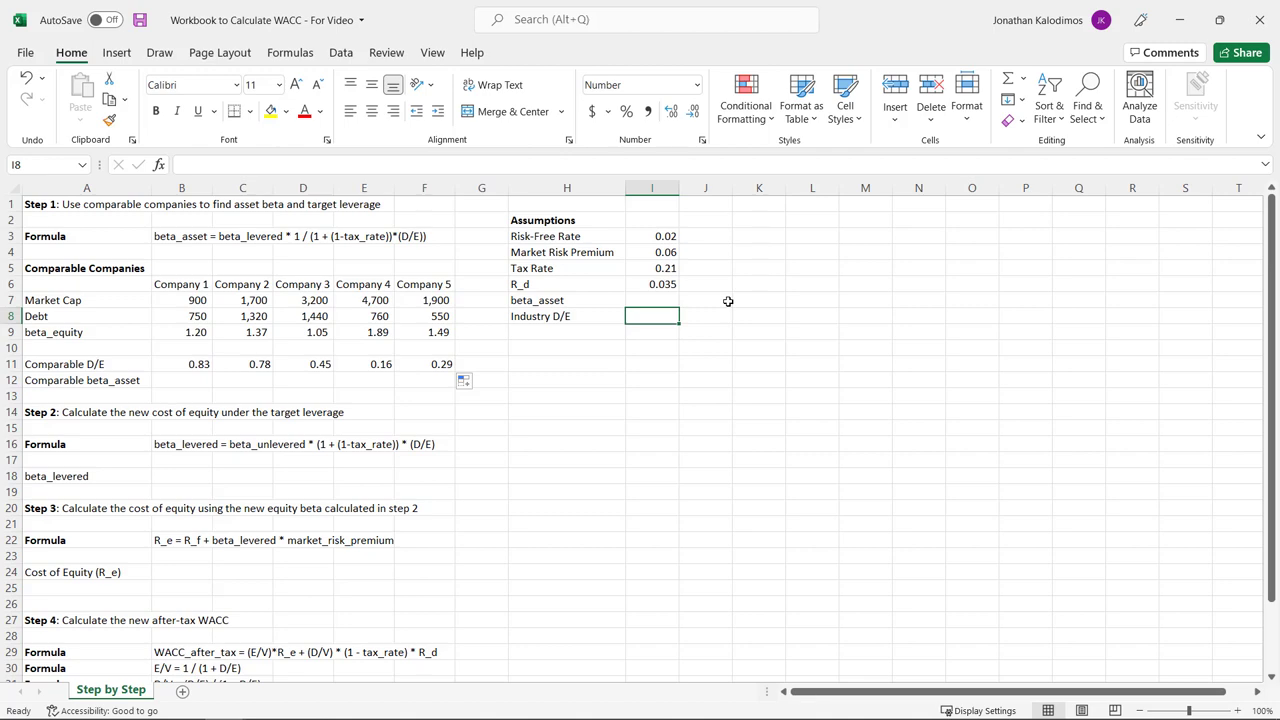
text(=)
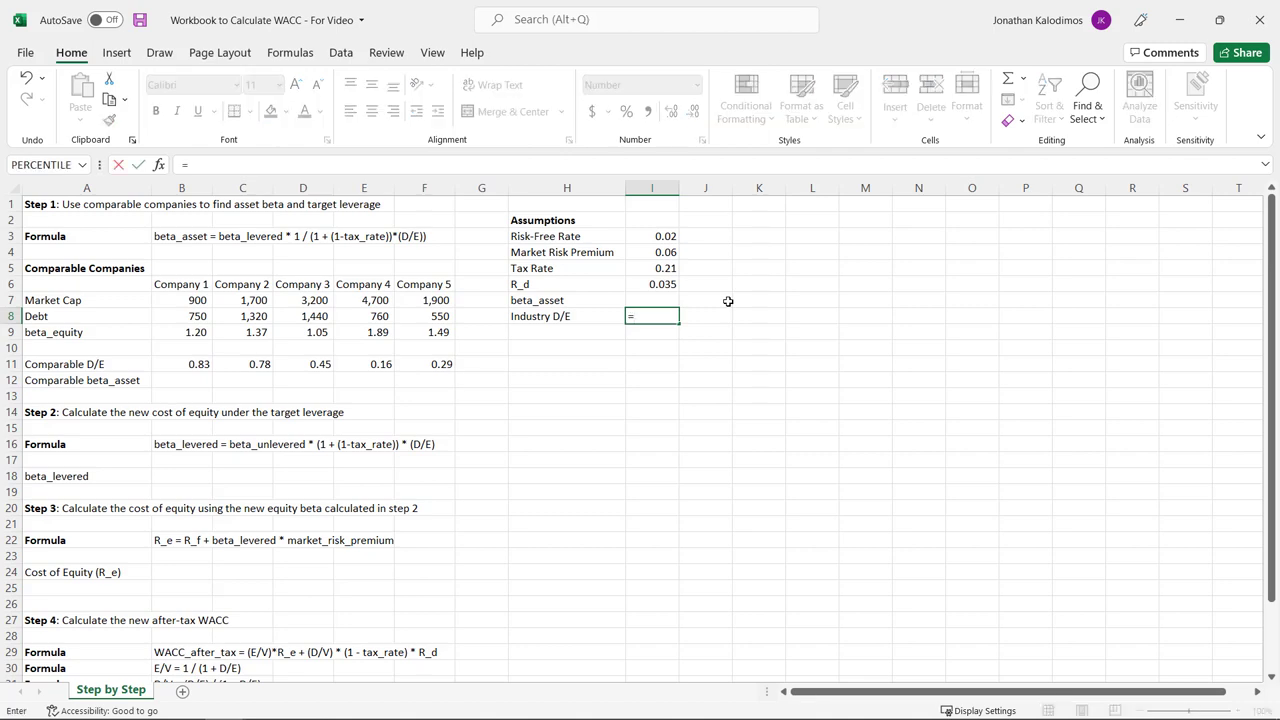
text(average()
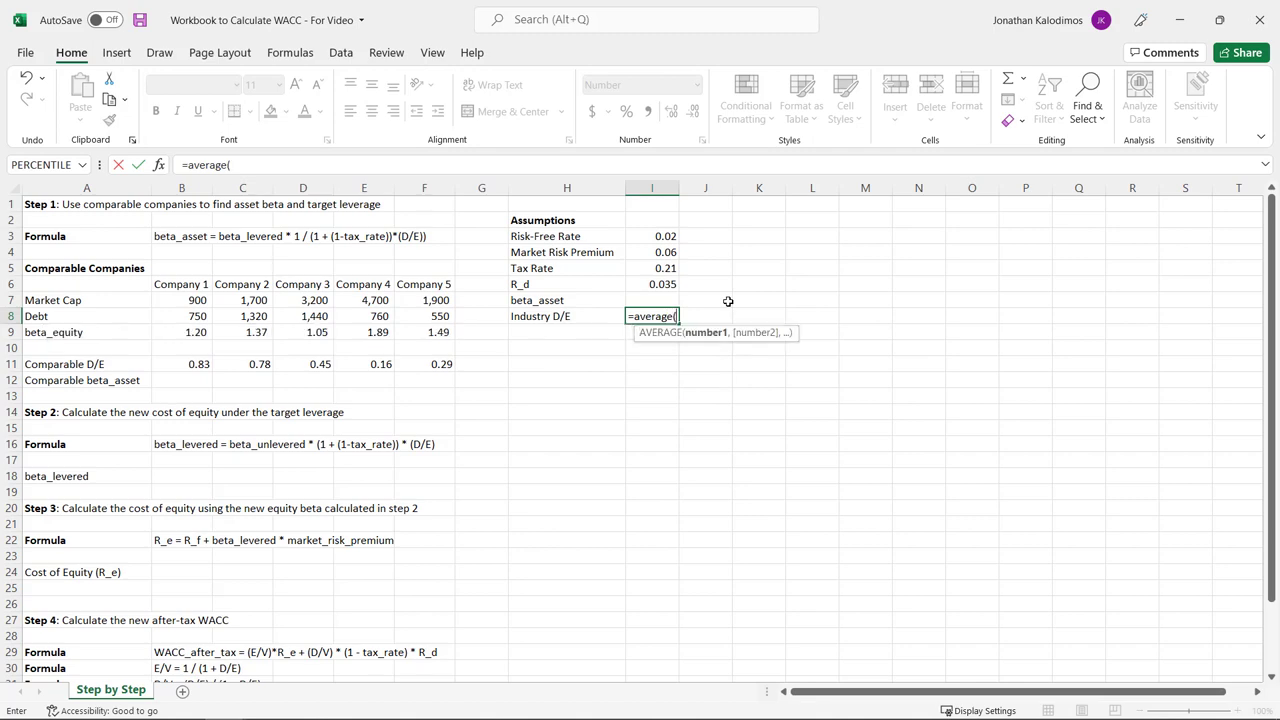
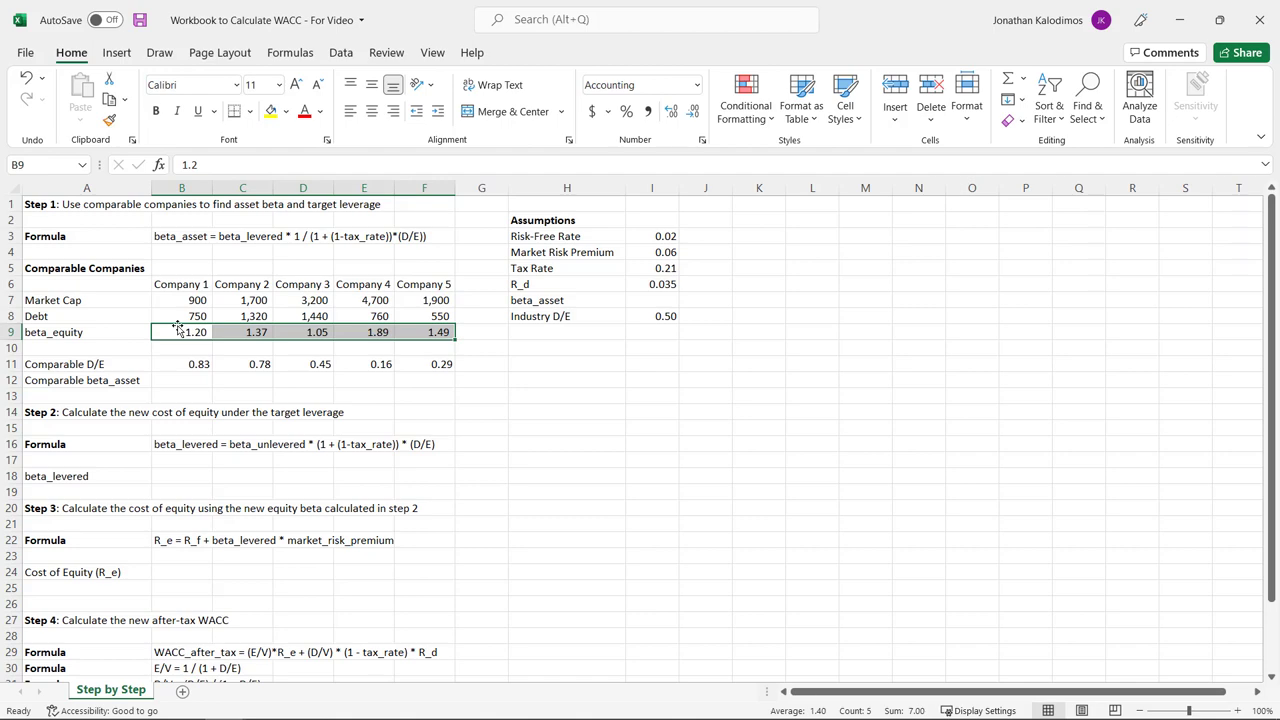
Step: Examine the unlevering factor 1 / (1 + (1-tax_rate)*(D/E)) in the written beta_asset formula in B3
click(176, 379)
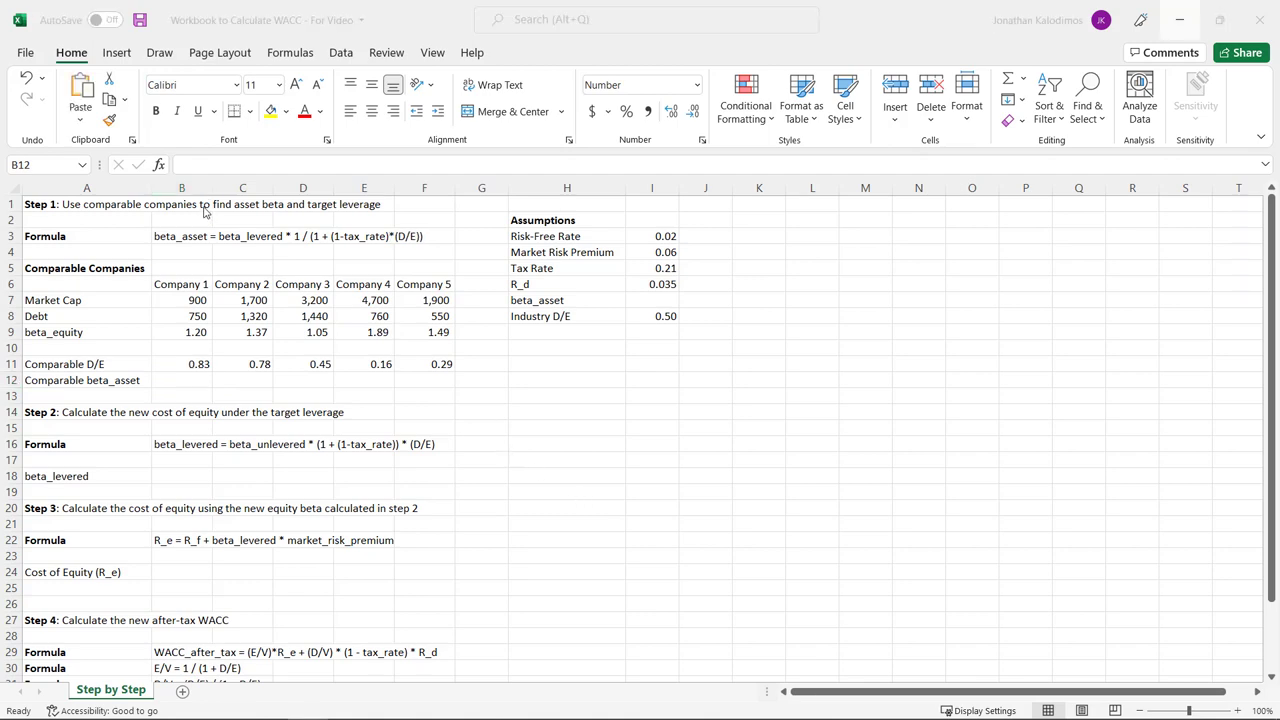
click(183, 236)
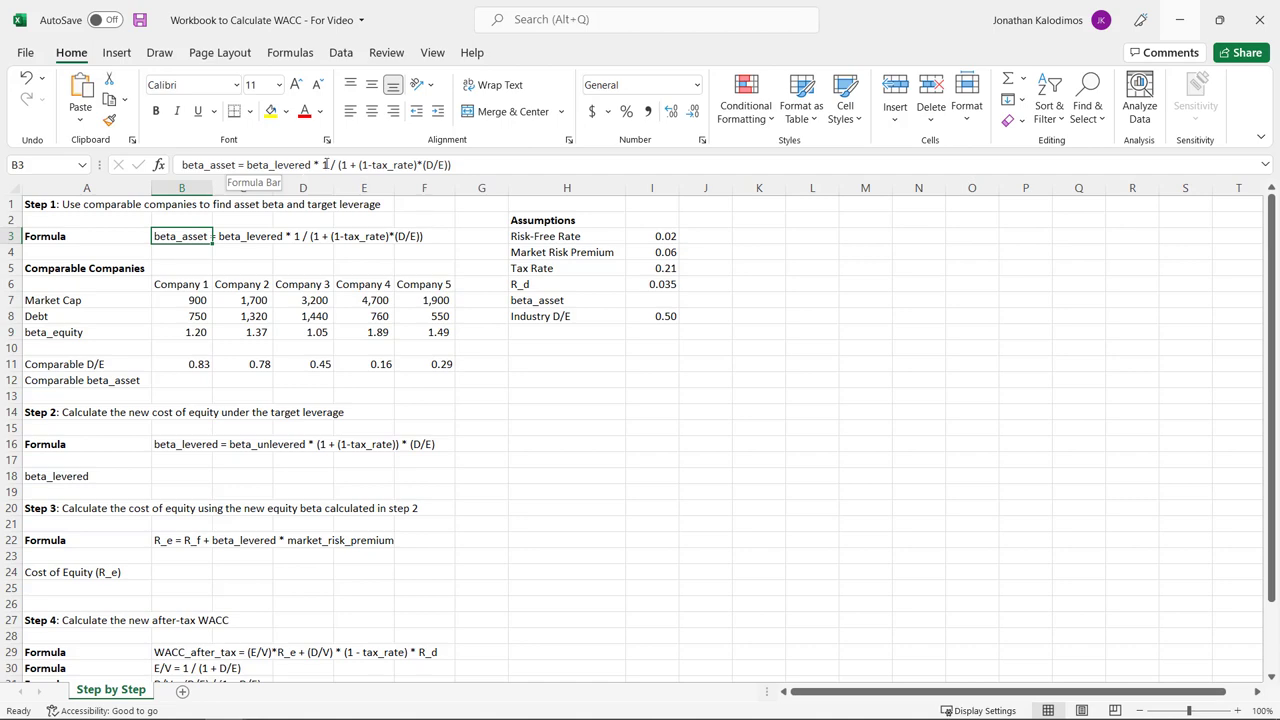
drag(323, 164, 480, 164)
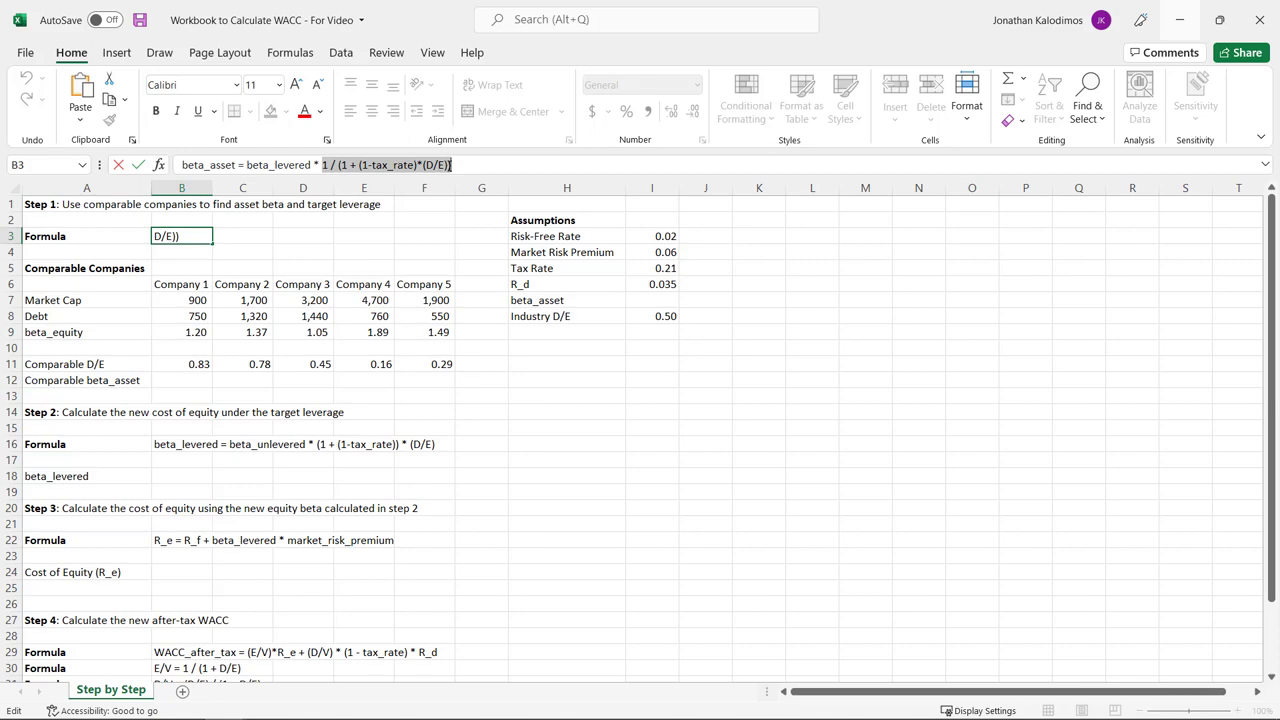
click(474, 164)
key(Return)
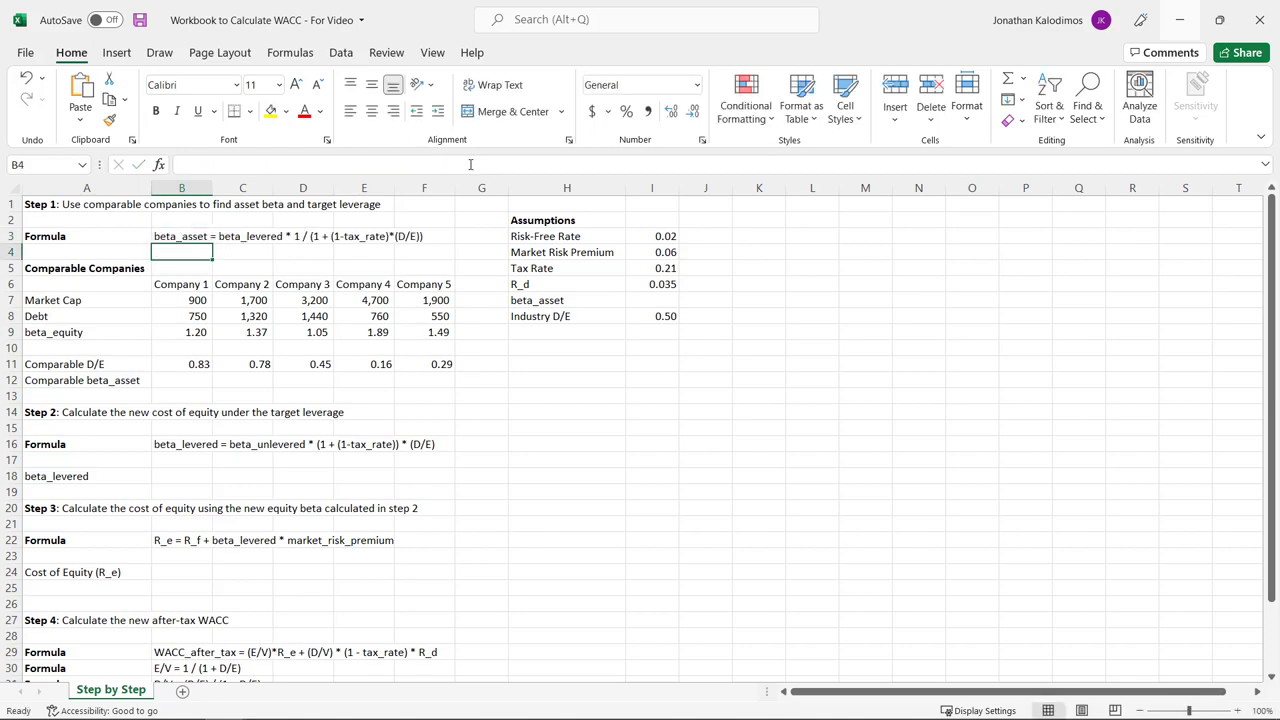
Step: Build Company 1's comparable beta_asset formula in B12 as =B9*1/(1+(1-I5)*B11)
click(189, 367)
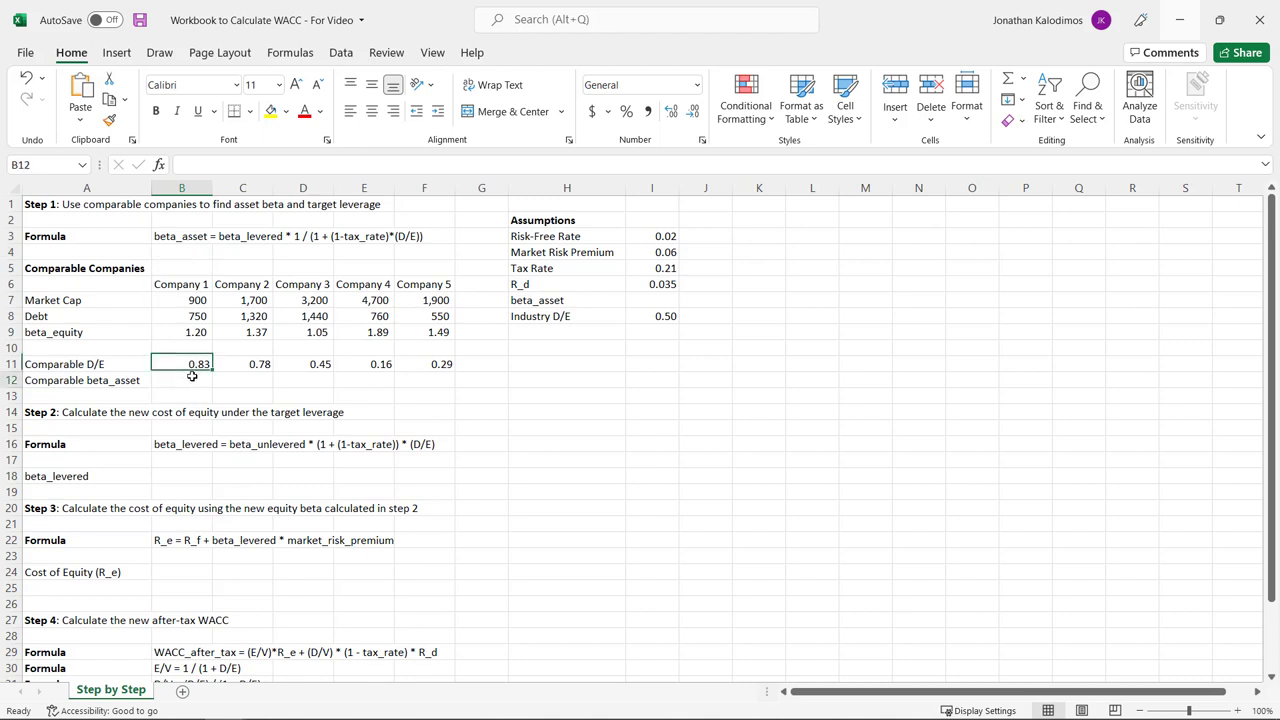
click(191, 377)
text(=)
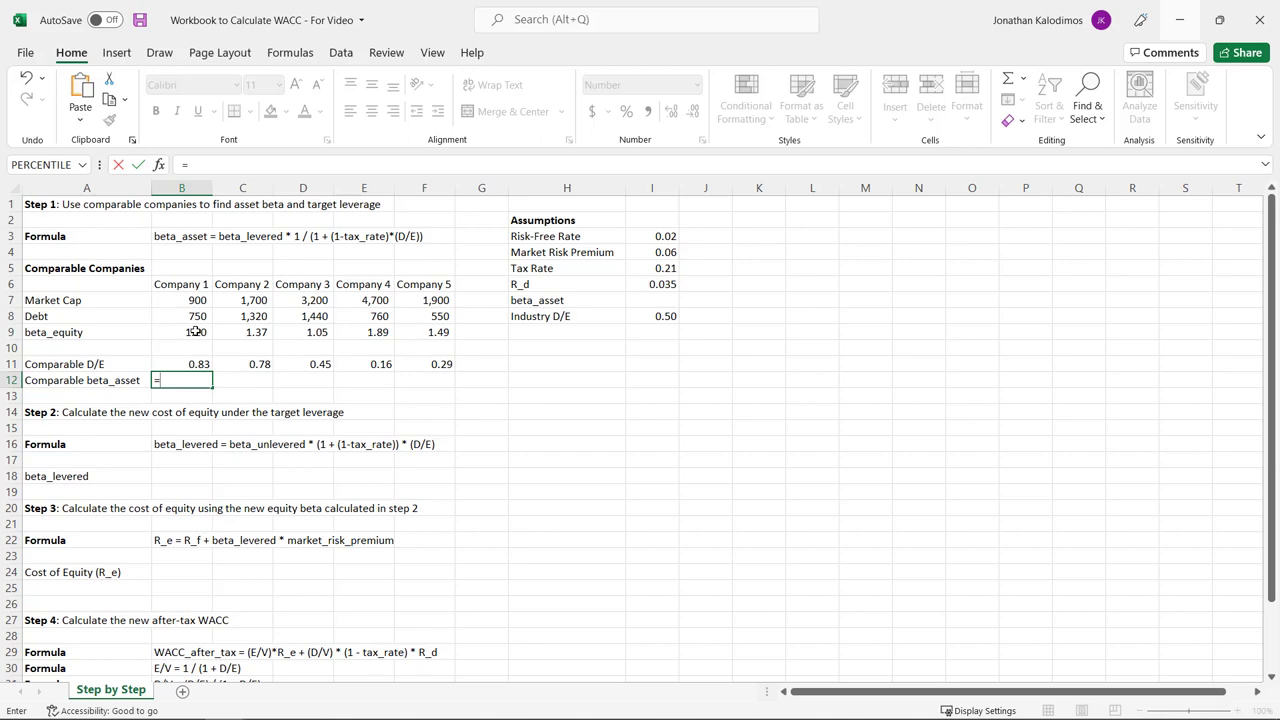
click(197, 332)
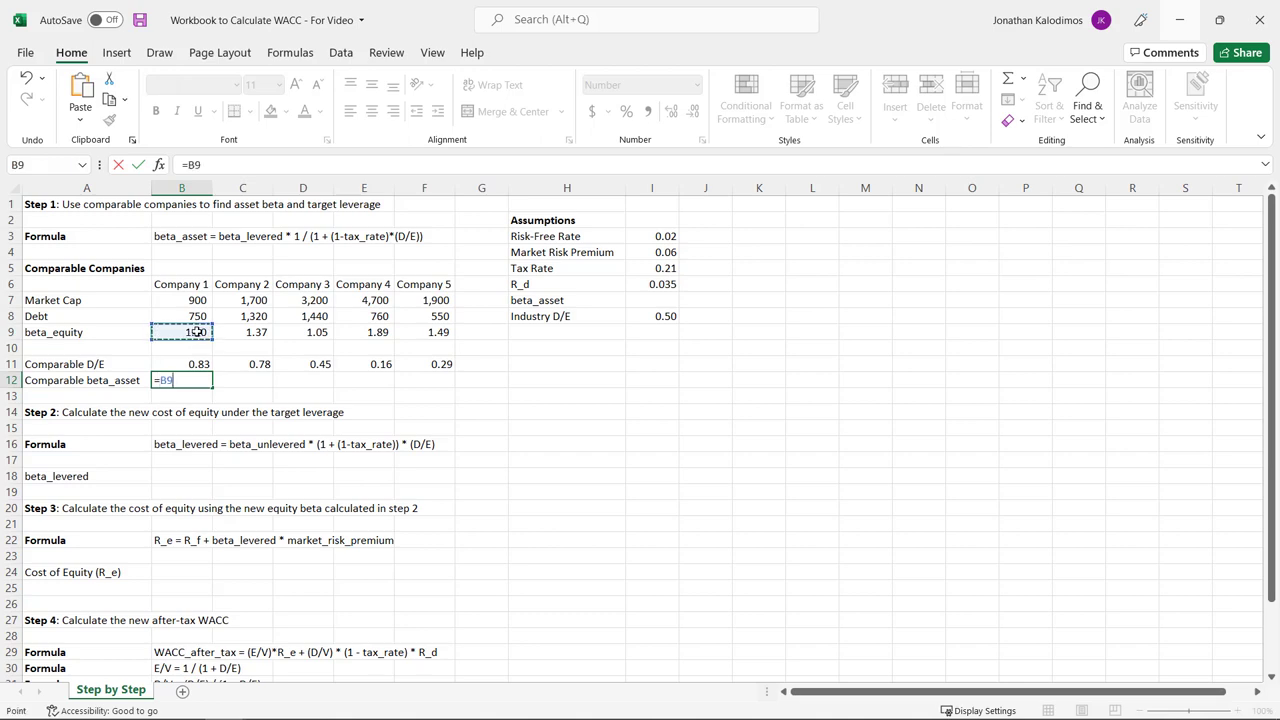
text(*()
key(BackSpace)
text(1/(1+(1-)
click(655, 268)
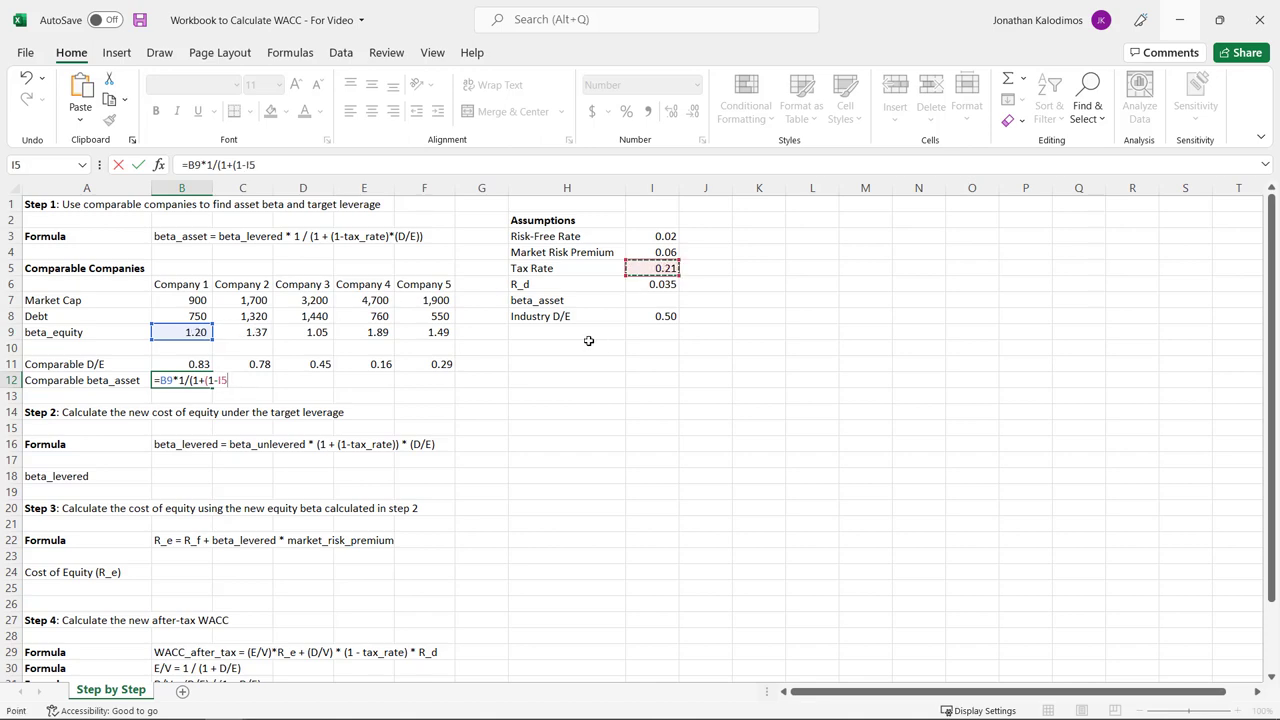
text()*)
click(201, 366)
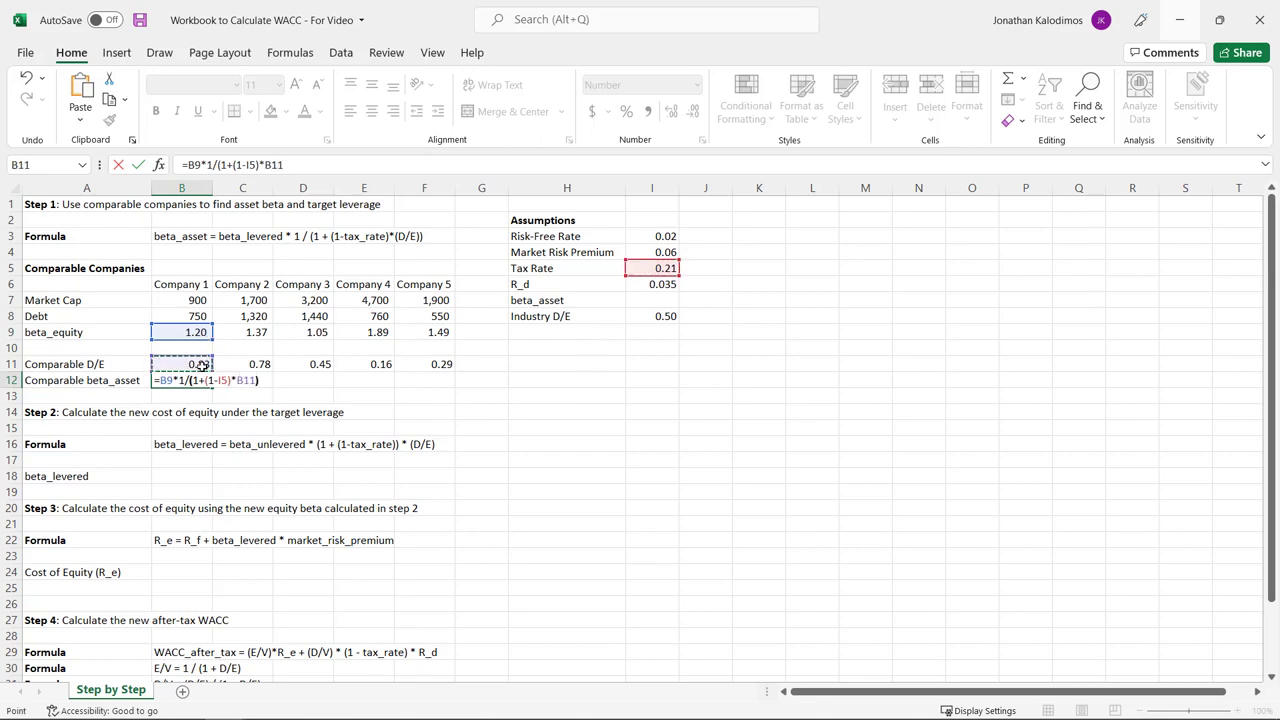
text())
Step: Make the tax rate reference in B12's formula absolute ($I$5) and recheck the formula
key(F2)
key(F4)
key(Return)
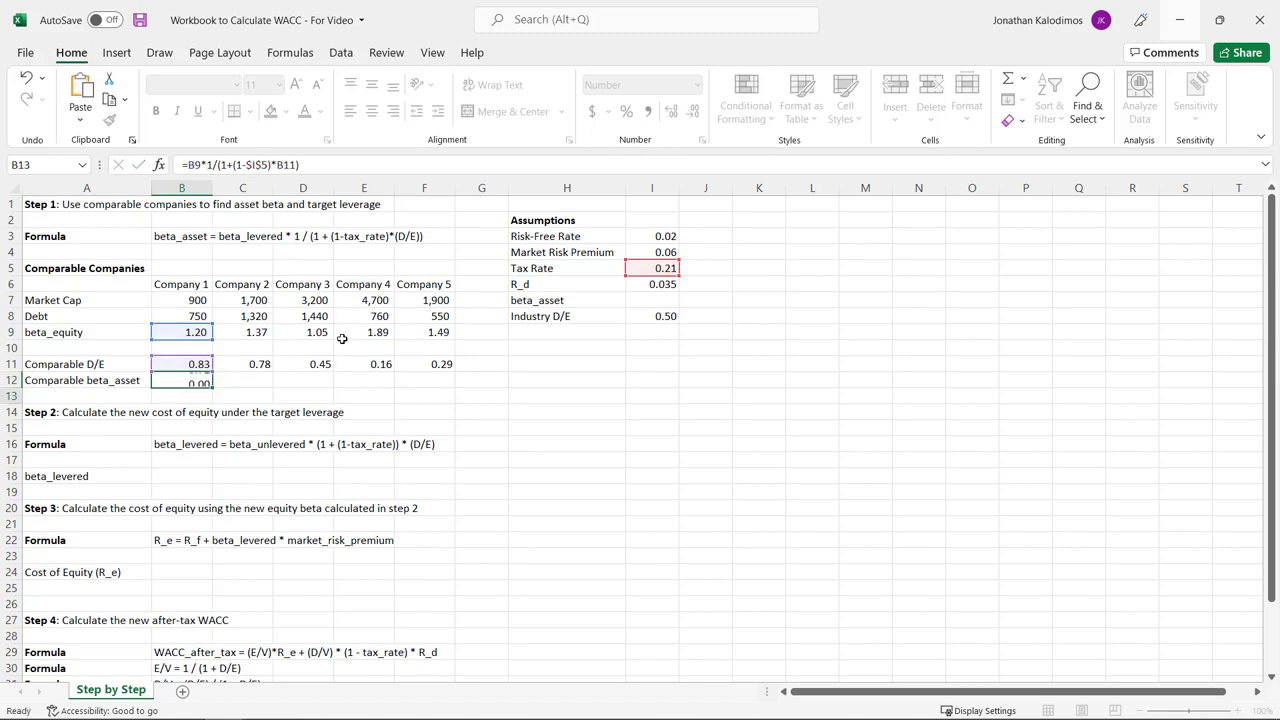
key(Up)
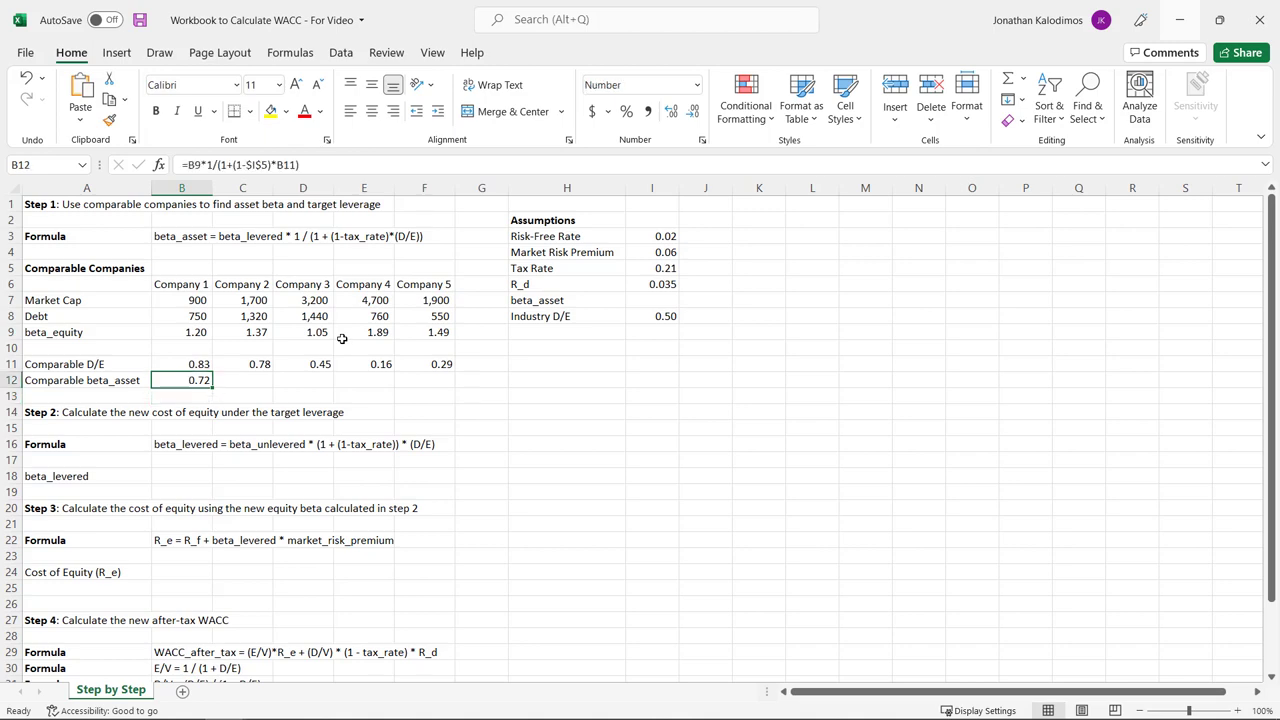
click(325, 163)
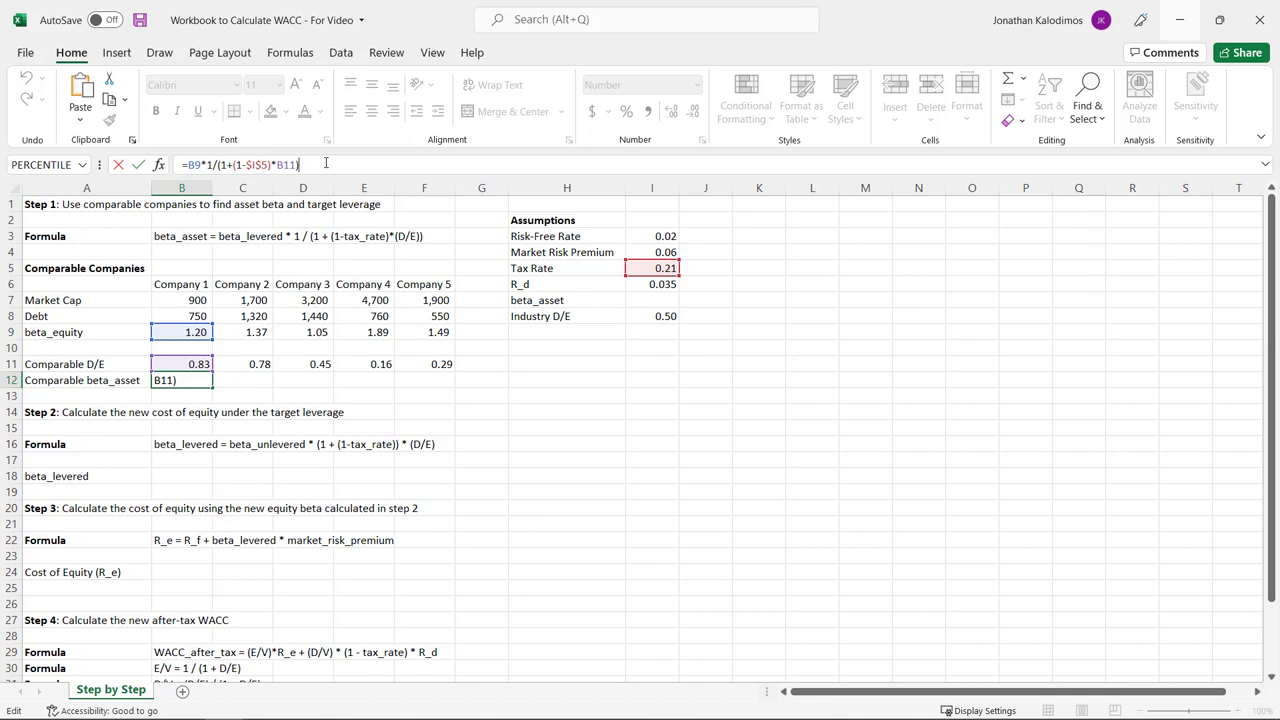
key(Return)
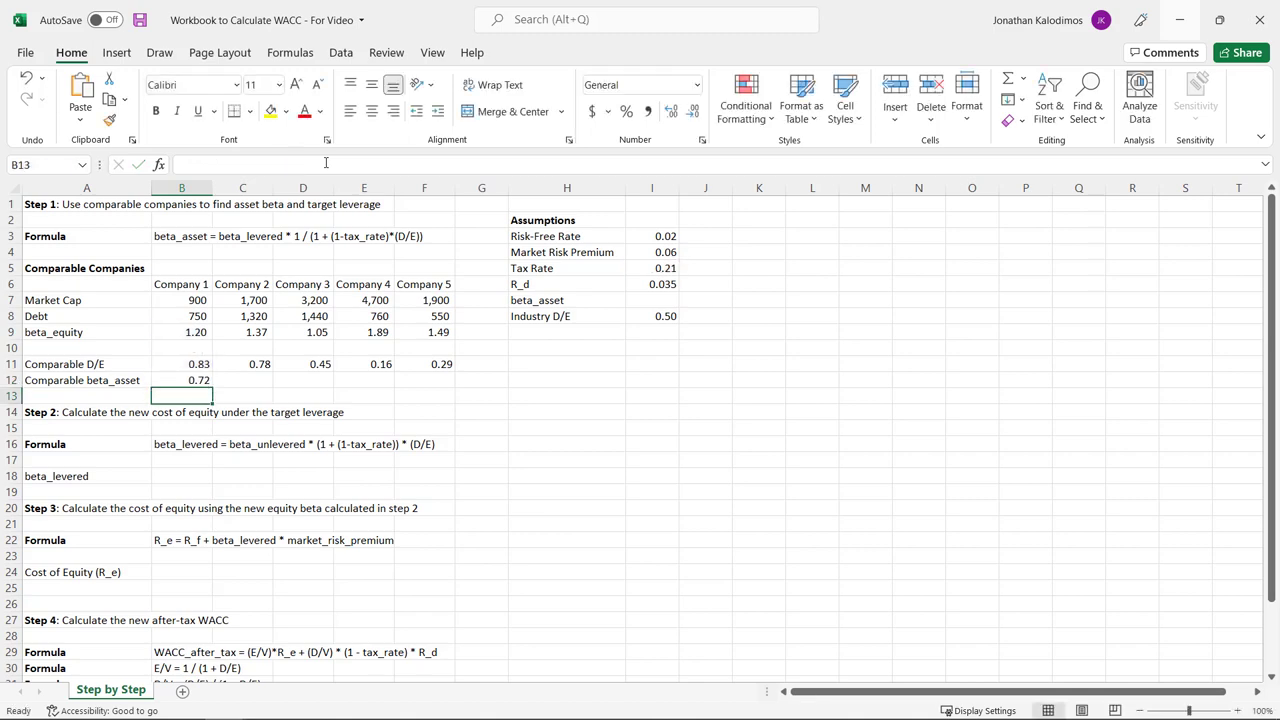
Step: Fill the beta_asset formula from B12 across C12:F12 for Companies 2 to 5
key(Up)
key(shift+Right)
key(shift+Right)
key(shift+Right)
key(shift+Right)
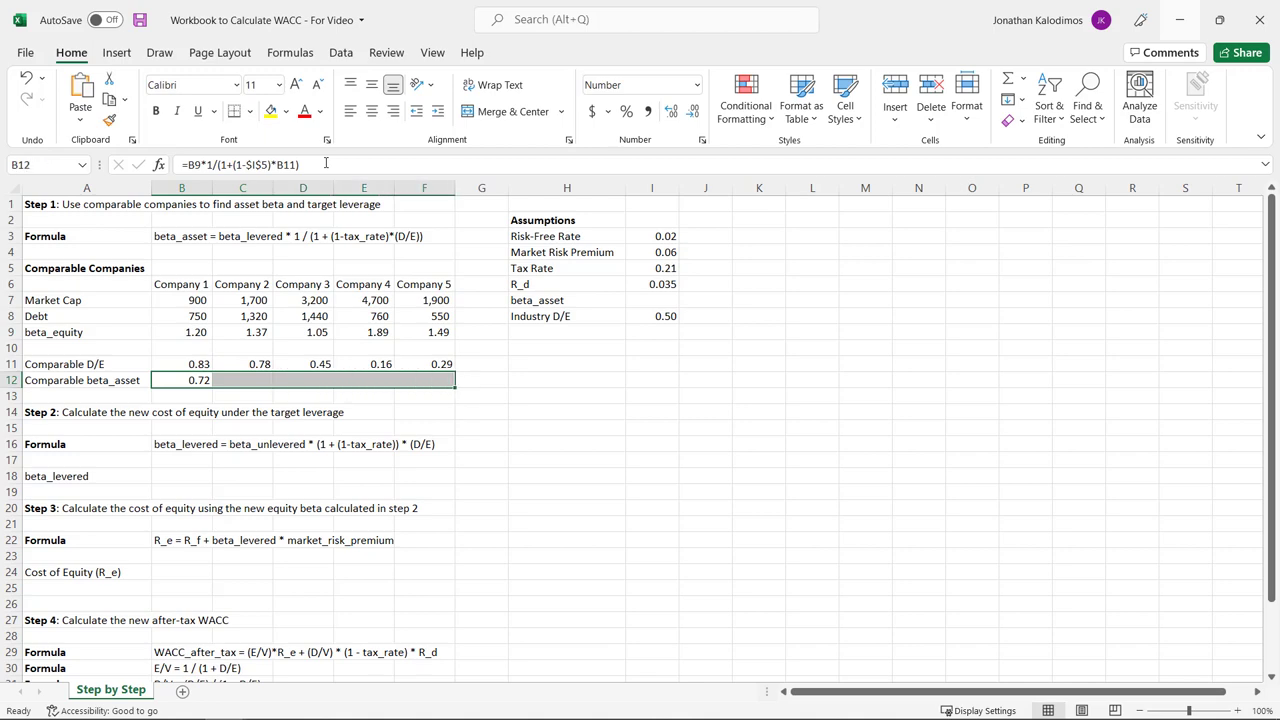
key(ctrl+r)
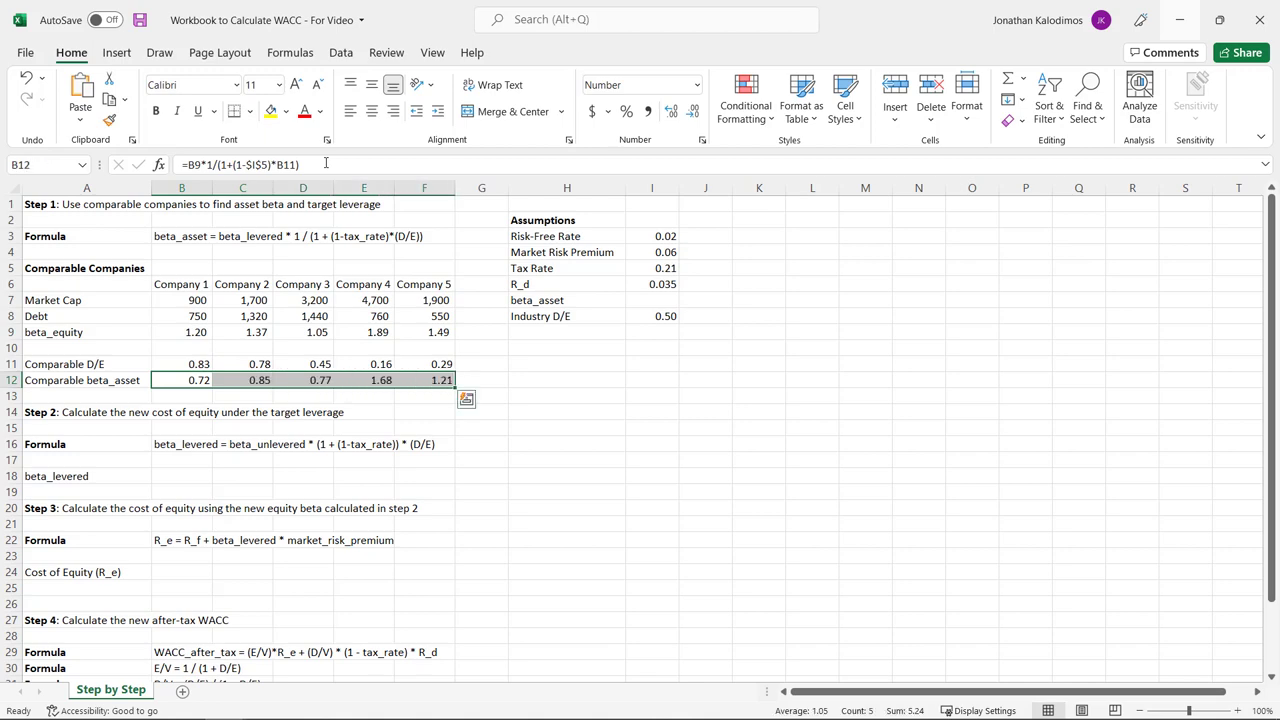
Step: Calculate the beta_asset assumption in I7 as the average of the comparable beta_asset values in B12:F12
key(Right)
key(Right)
key(Right)
key(Right)
key(Right)
key(Right)
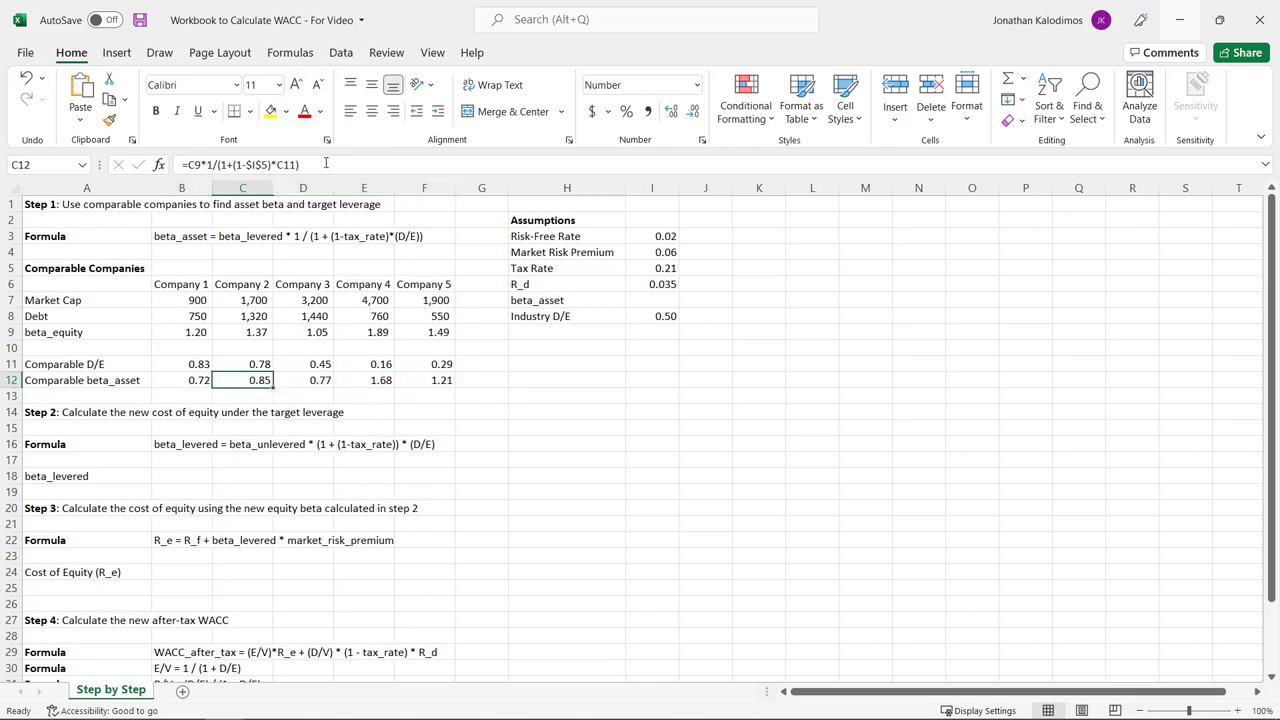
key(Up)
key(Up)
key(Up)
key(Up)
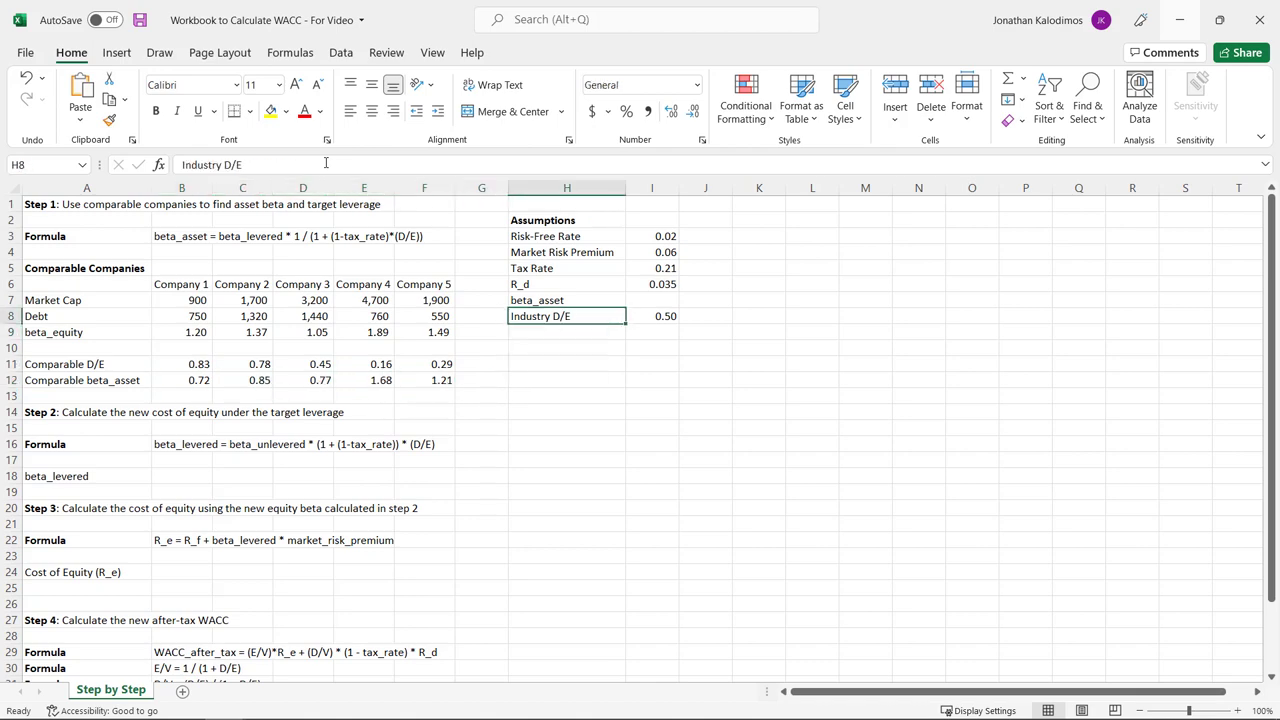
key(Up)
key(Right)
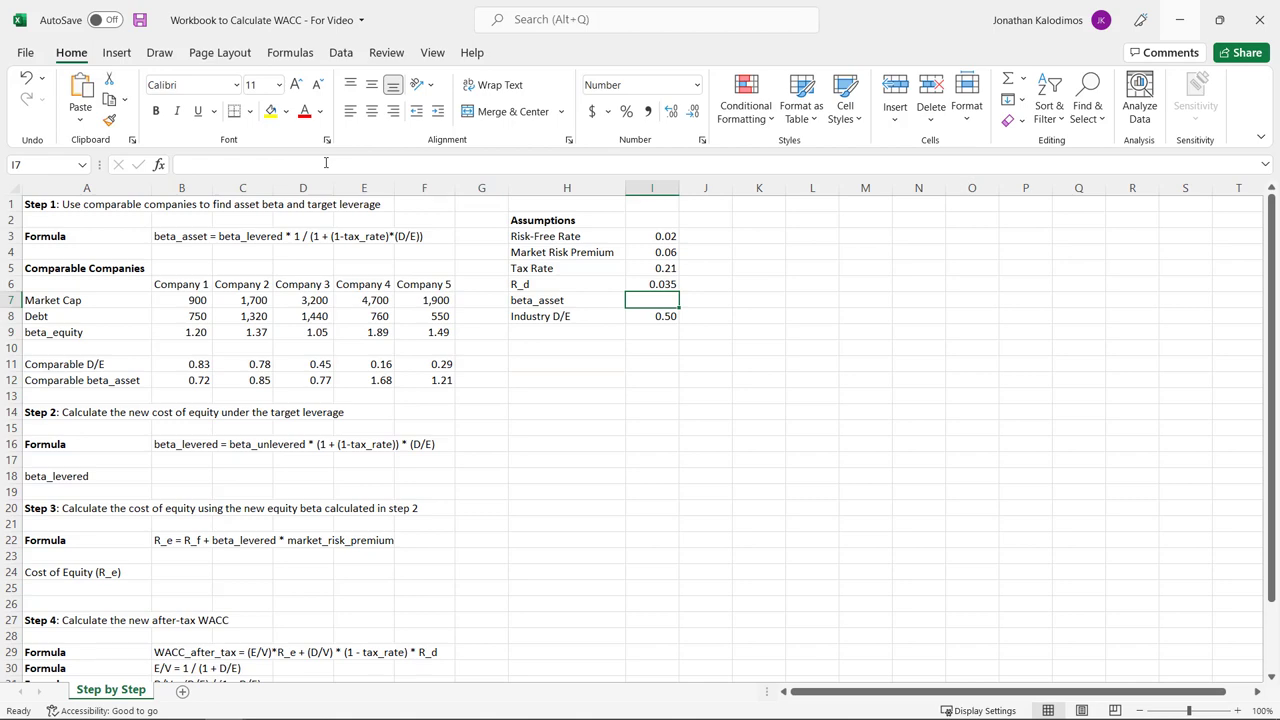
text(=aver)
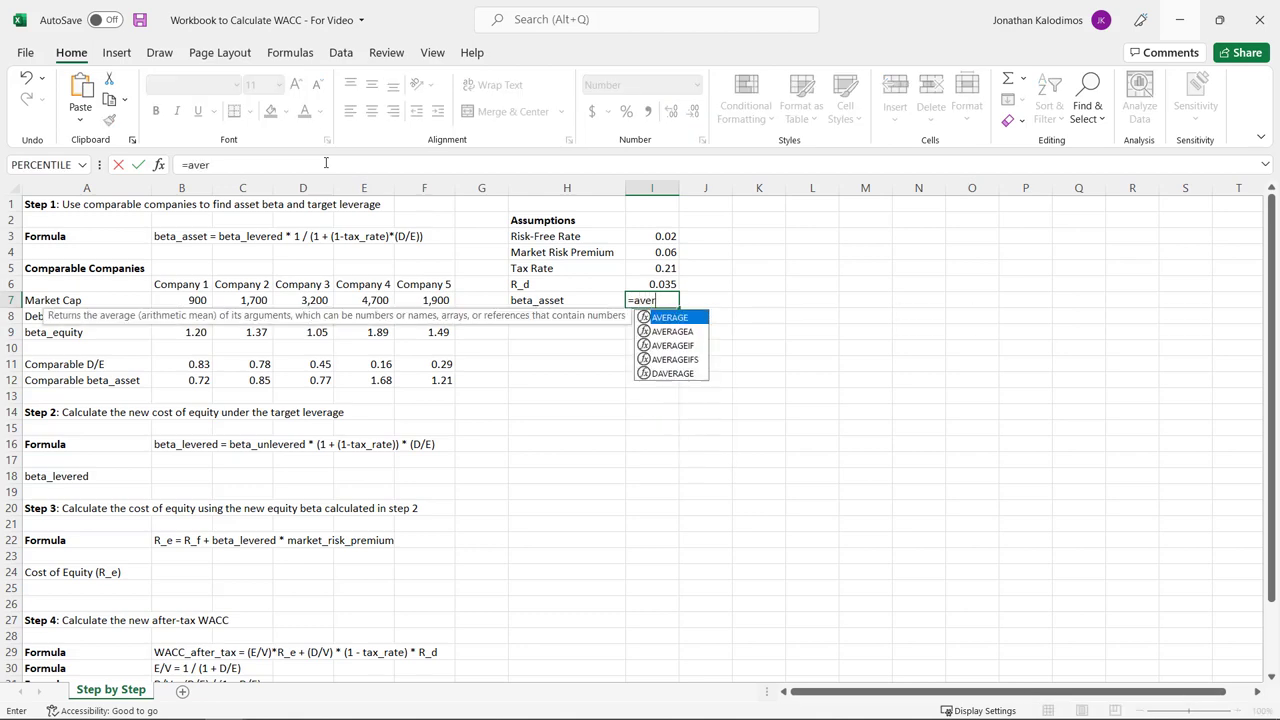
text(age()
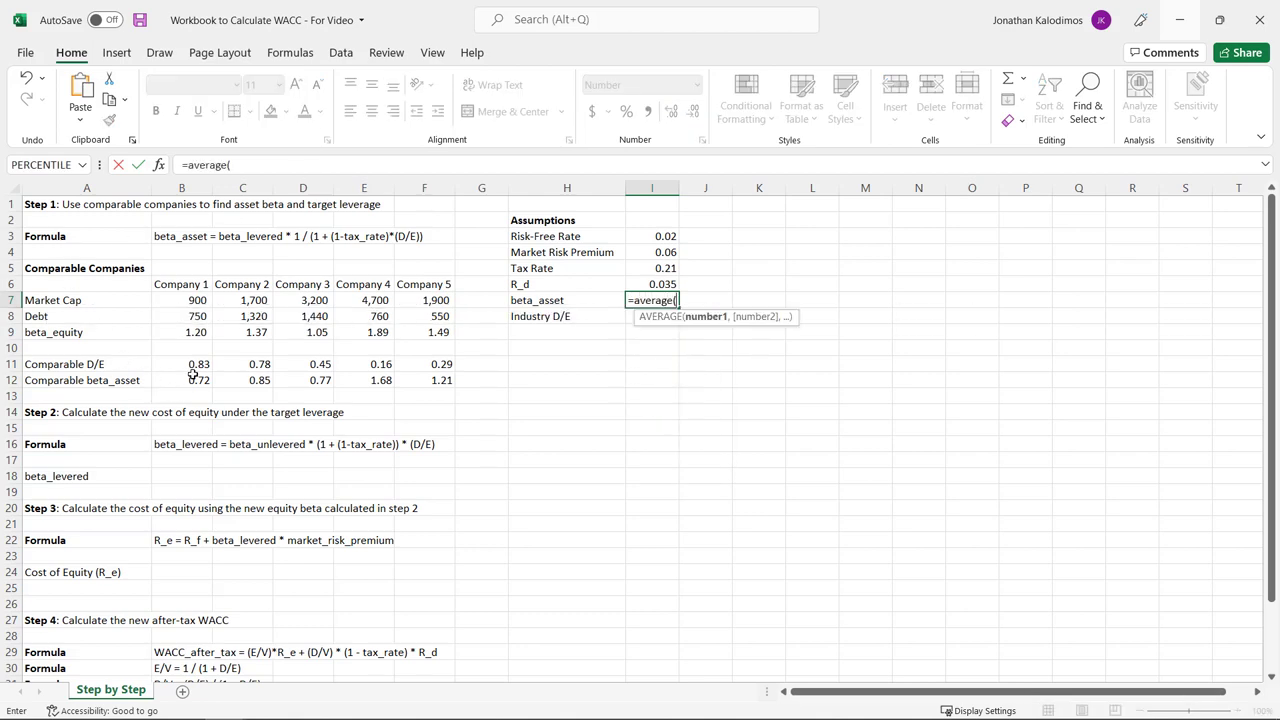
drag(197, 382, 404, 381)
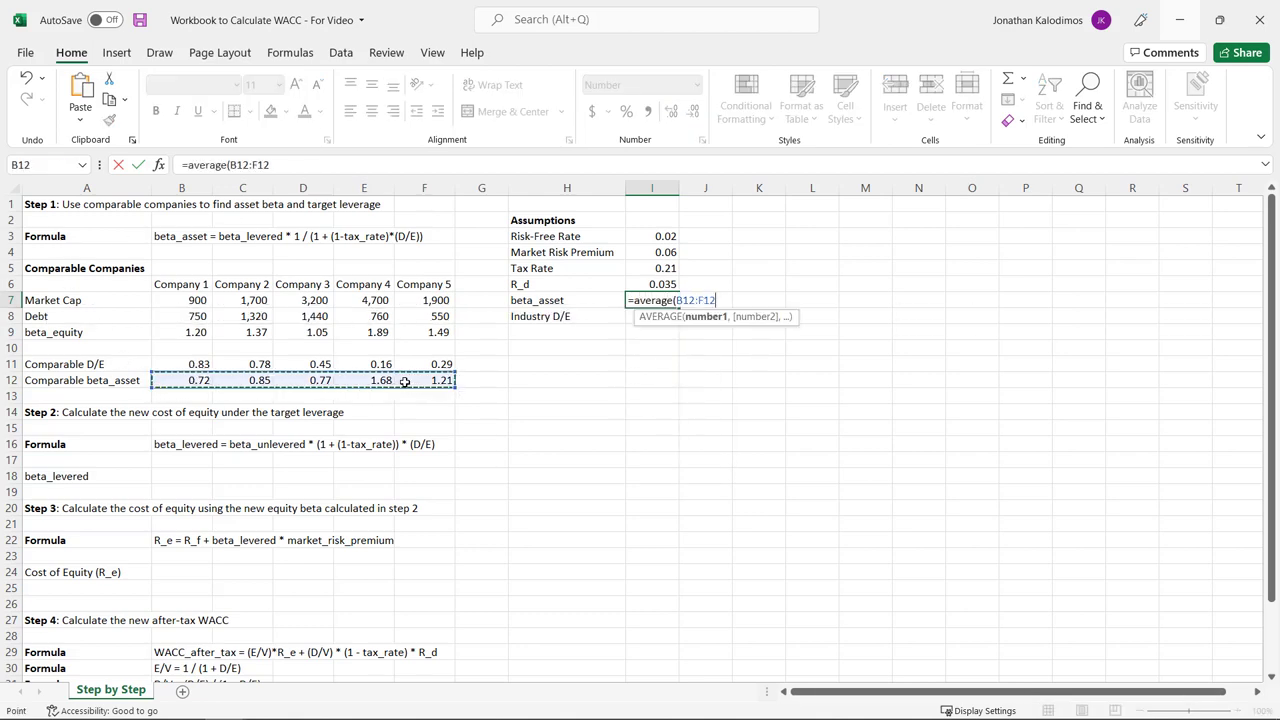
key(Return)
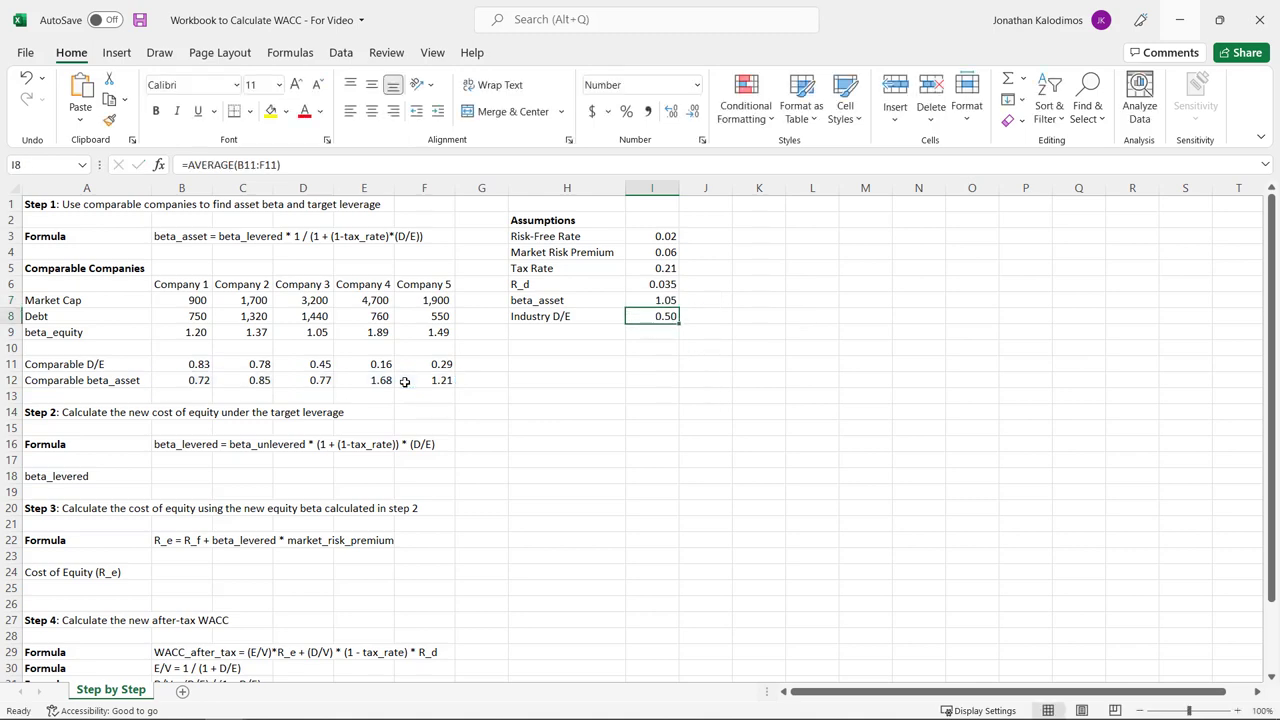
click(660, 300)
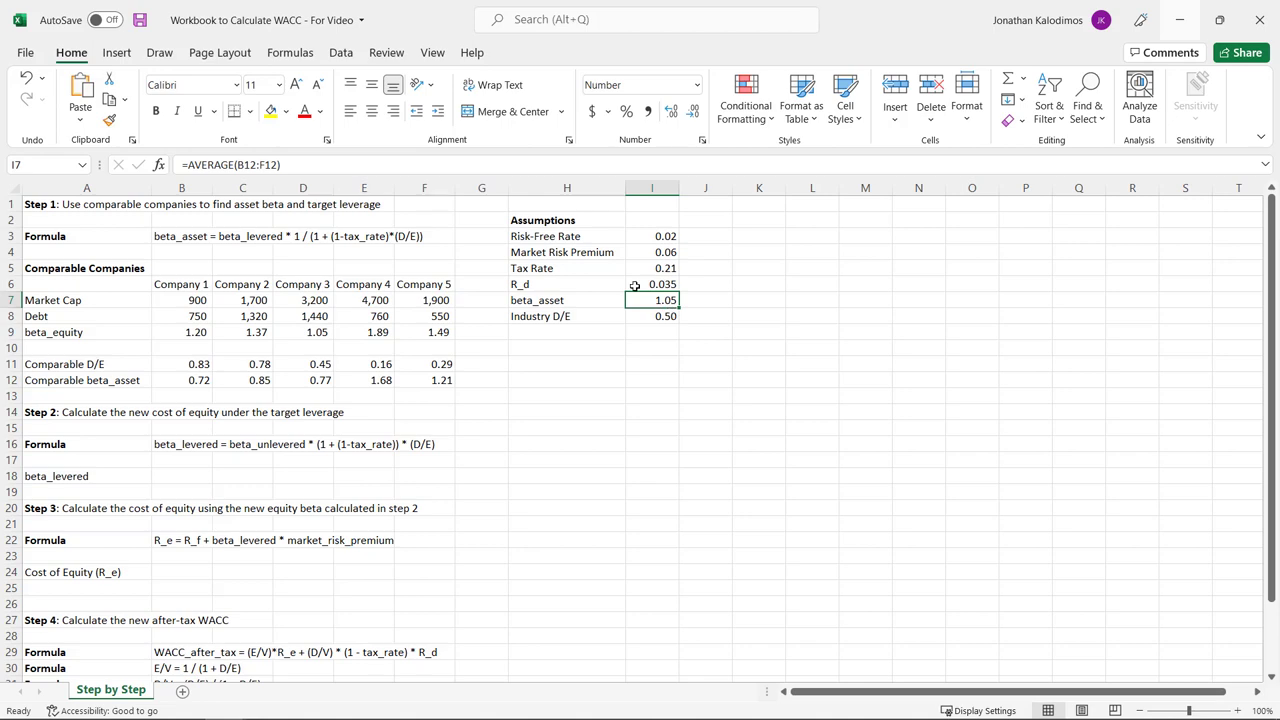
Step: Build the Step 2 beta_levered formula in B18 as =I7*(1+(1-I5)*I8)
click(76, 412)
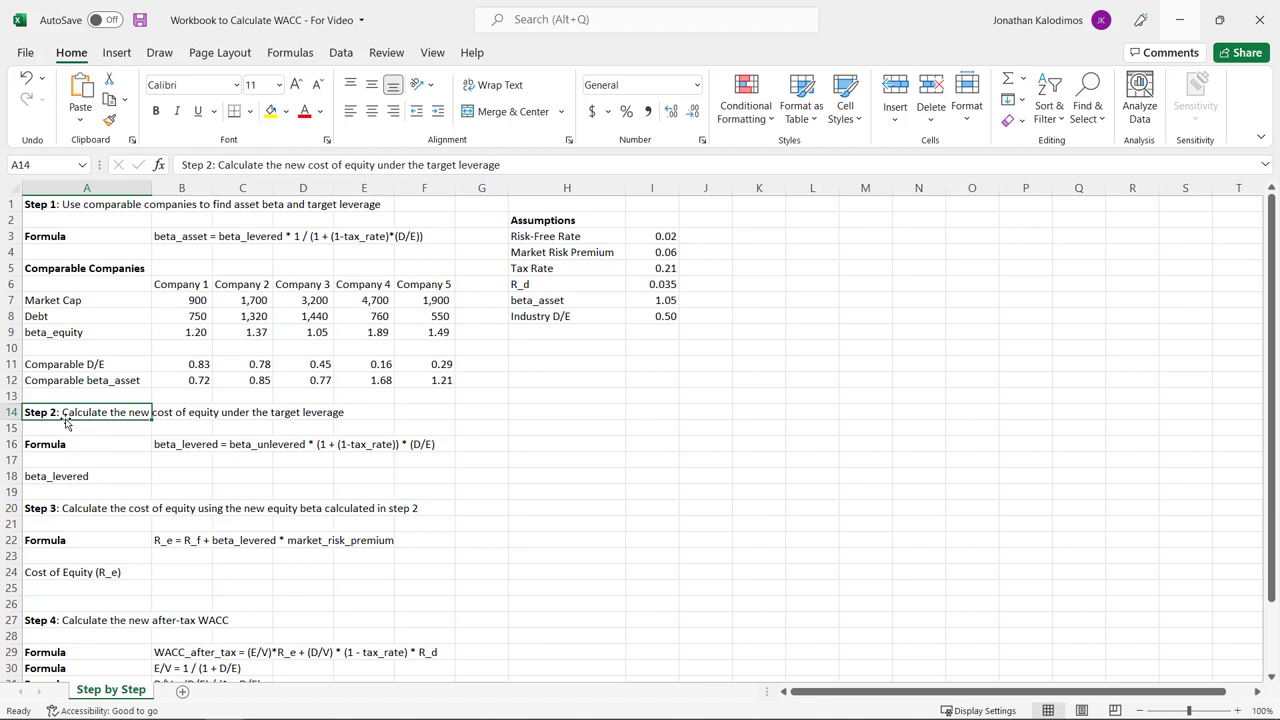
click(664, 314)
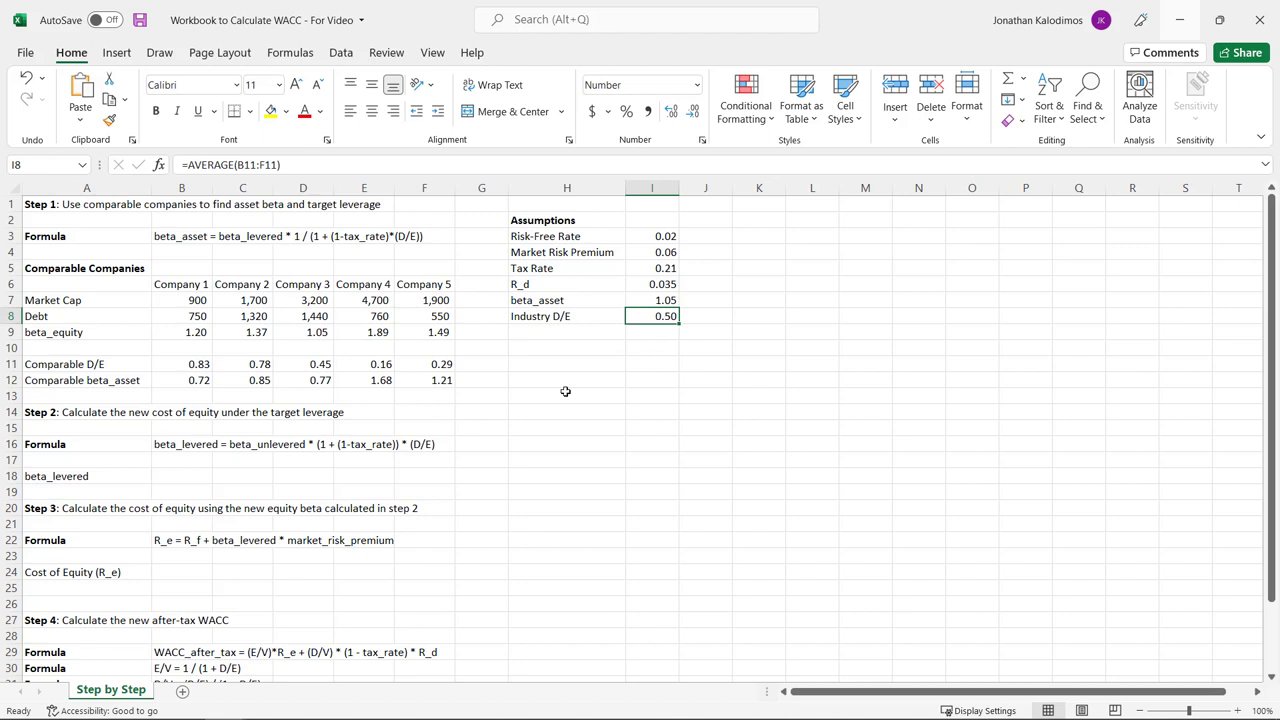
click(197, 446)
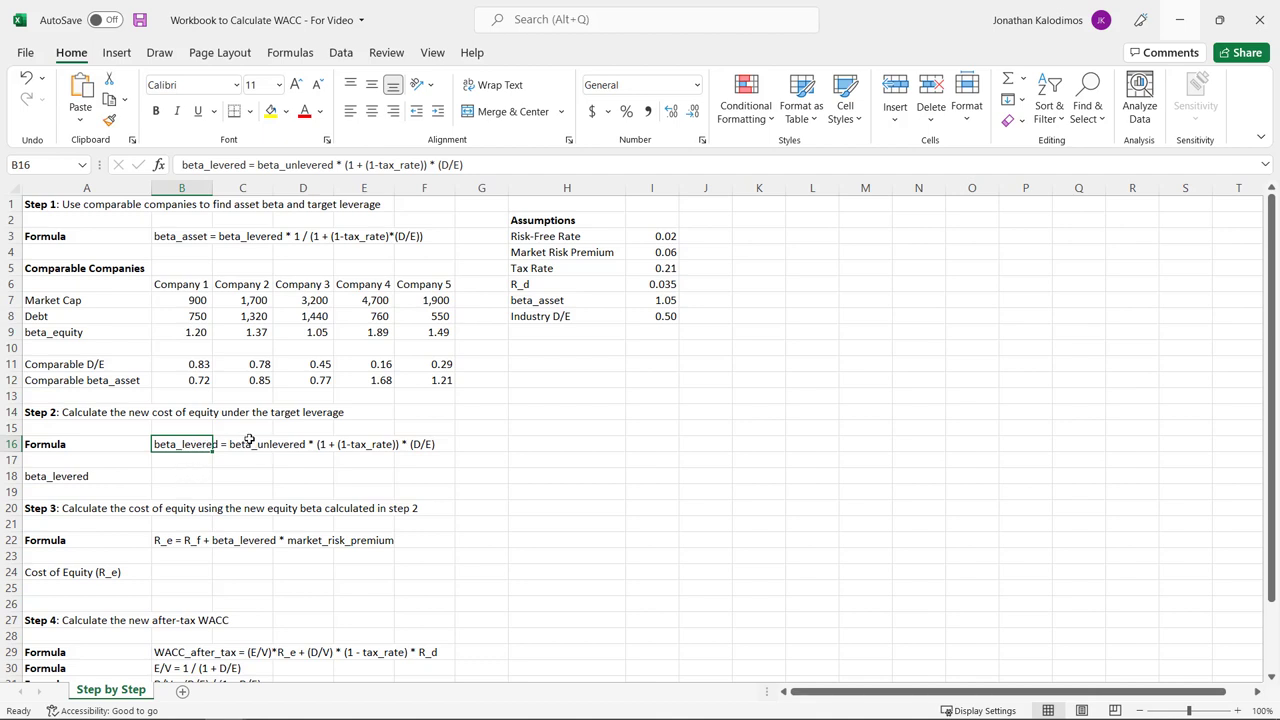
click(196, 477)
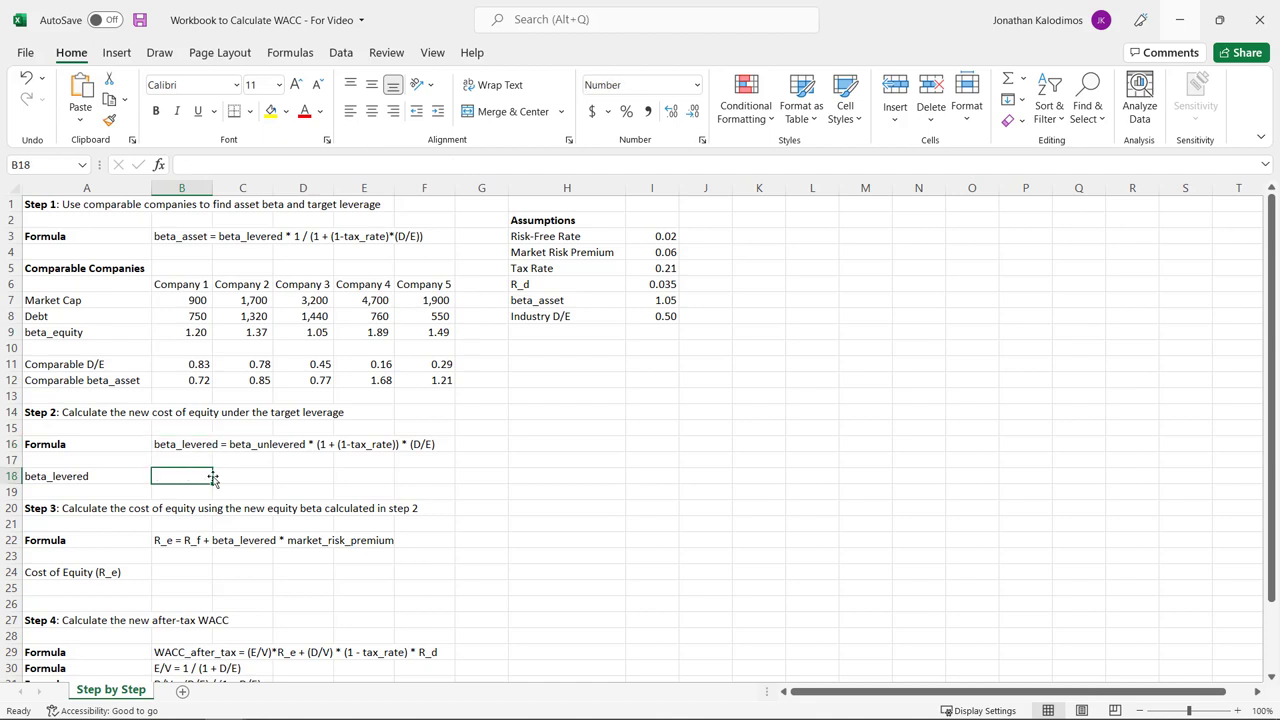
text(=)
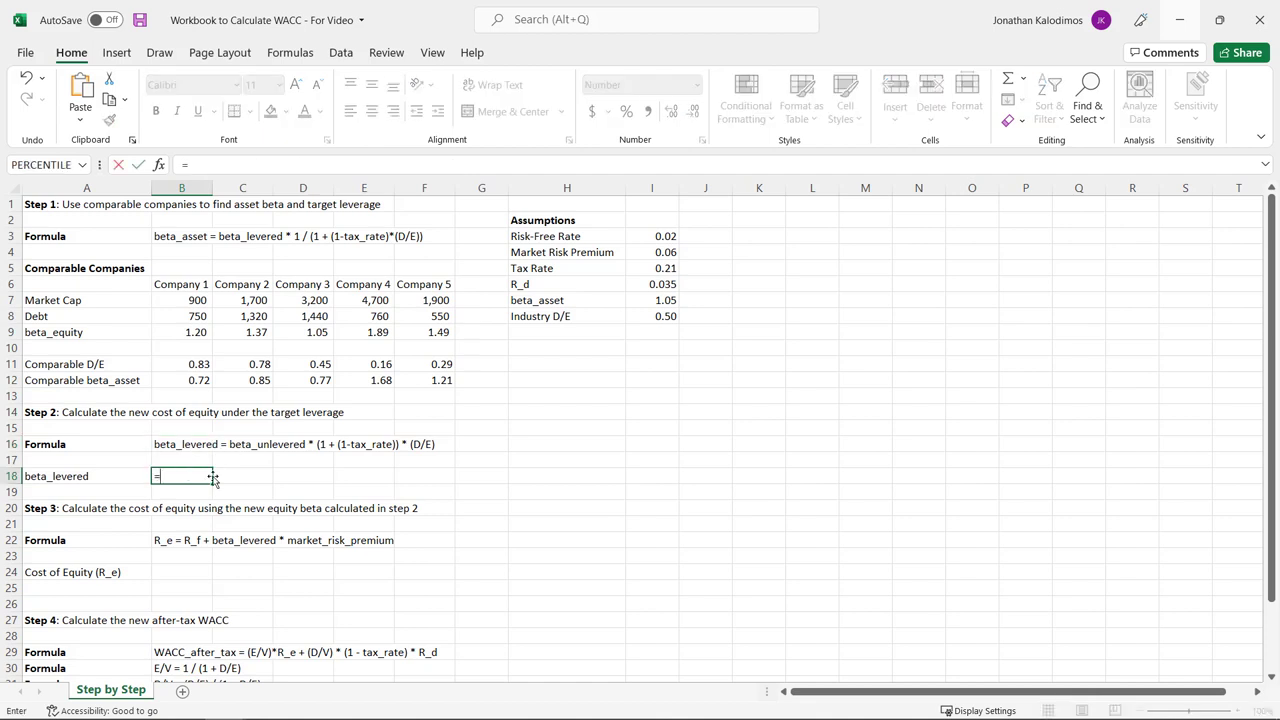
click(667, 299)
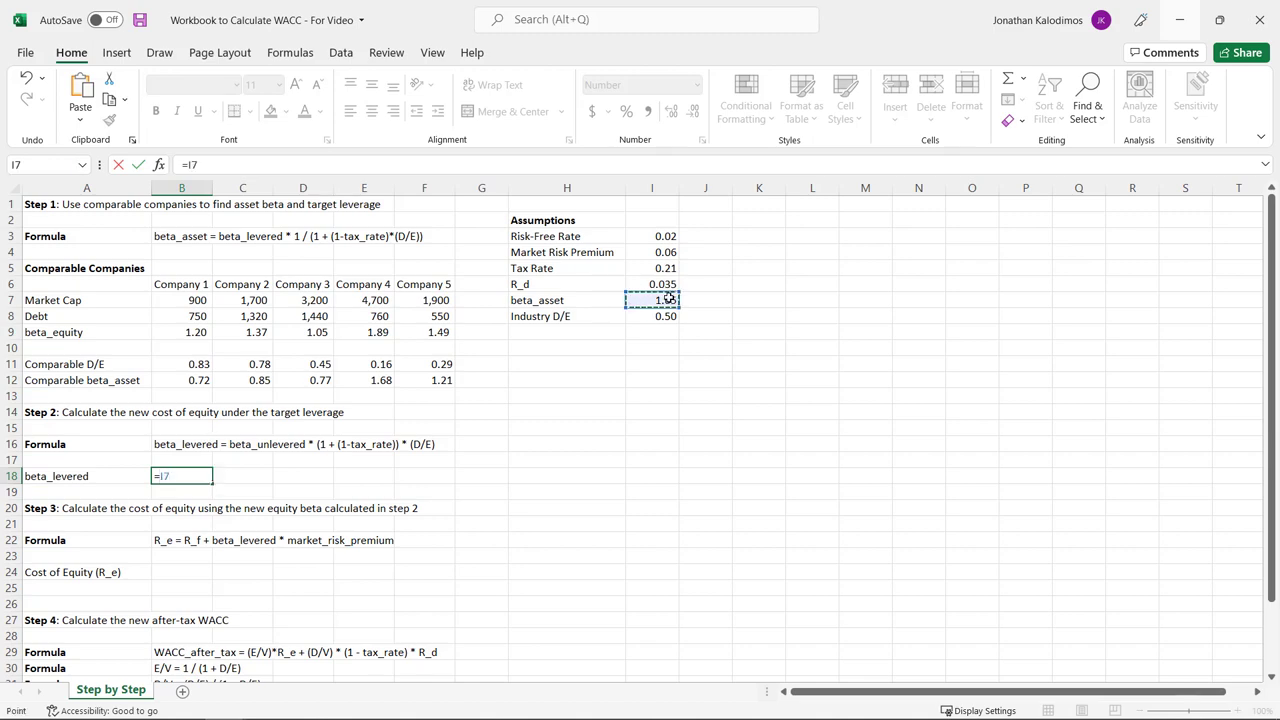
text(*(1+(1-)
click(670, 268)
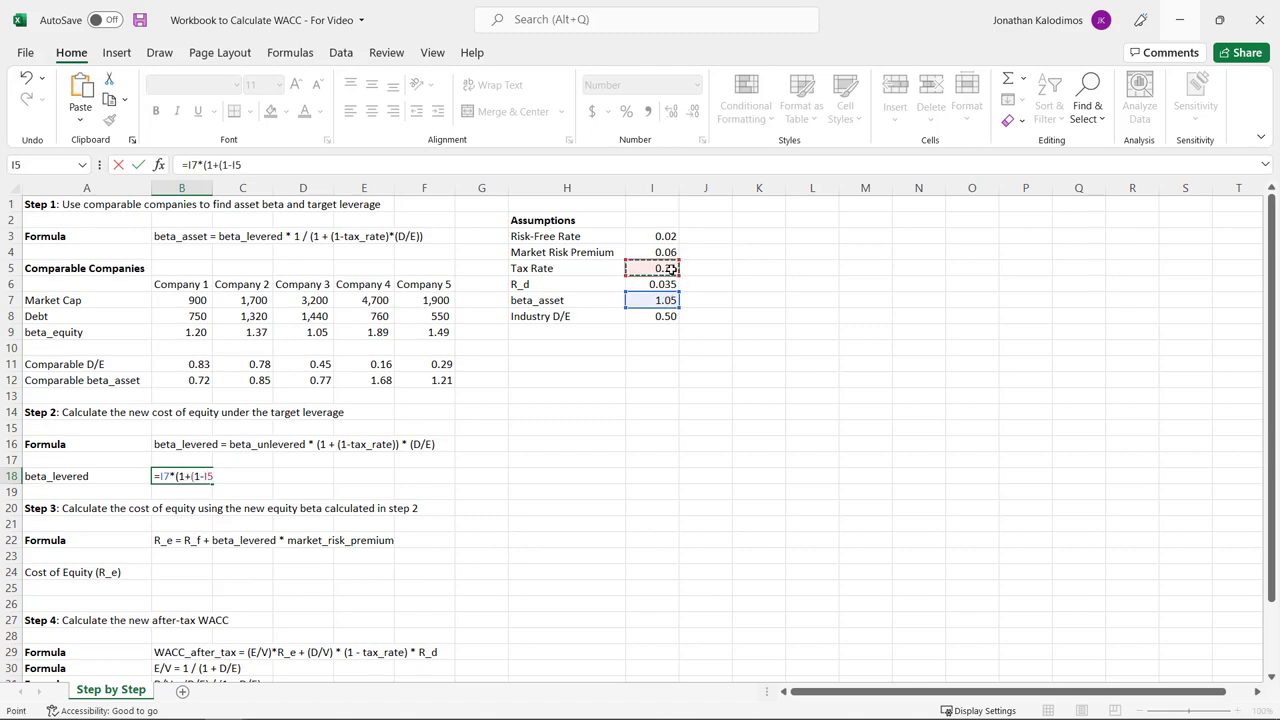
text())
text(*)
click(668, 316)
text())
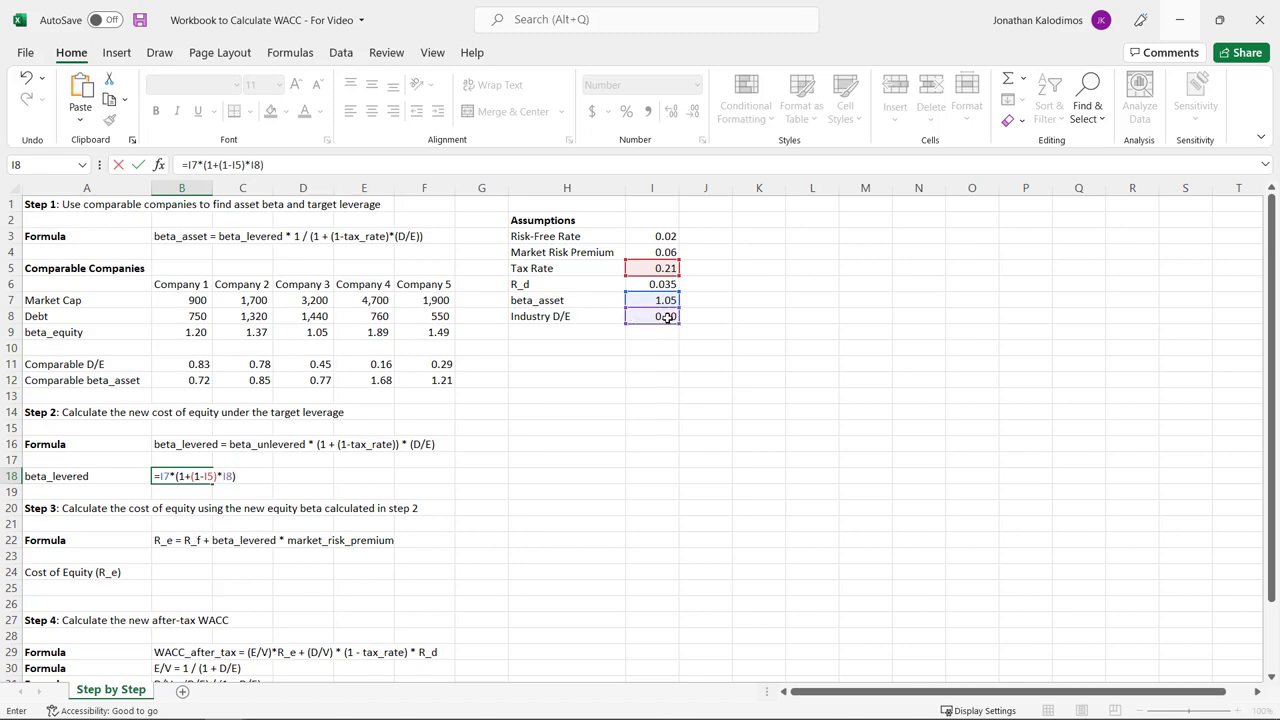
key(Return)
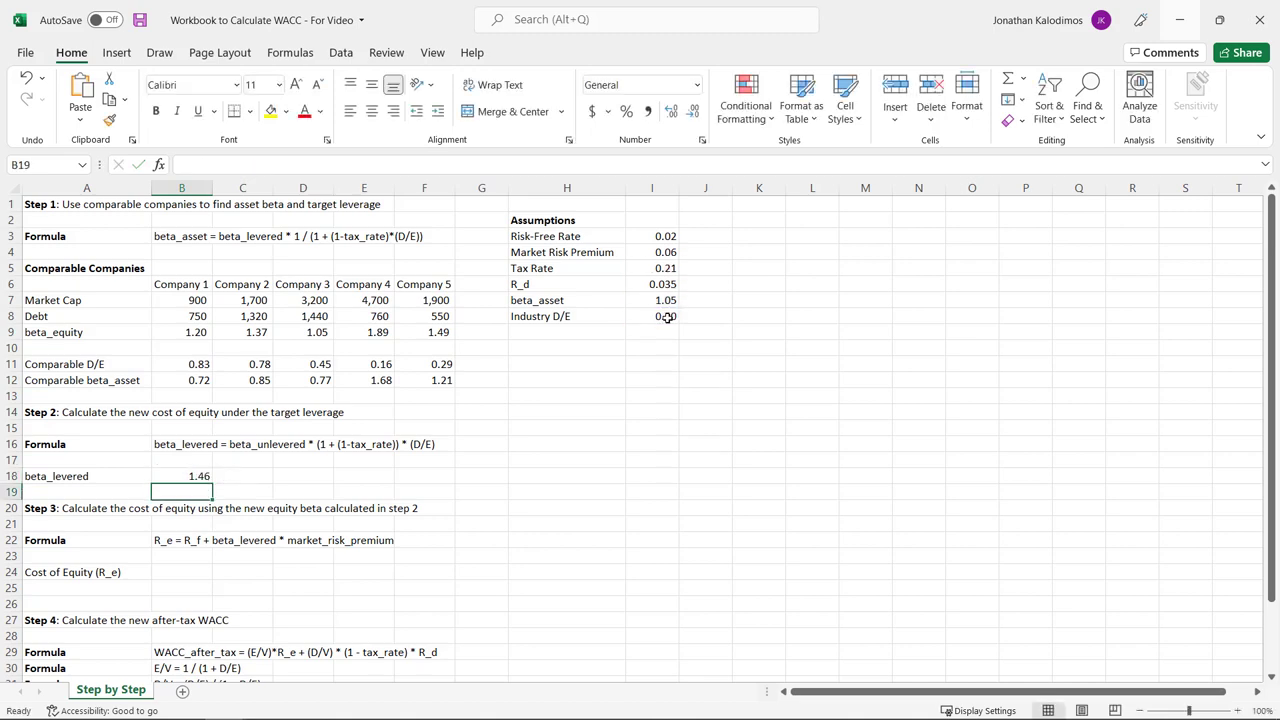
Step: Correct the parentheses in B16's written formula to beta_levered = beta_unlevered * (1 + (1-tax_rate) * (D/E)), and recheck B18 and the industry D/E
click(205, 476)
click(210, 446)
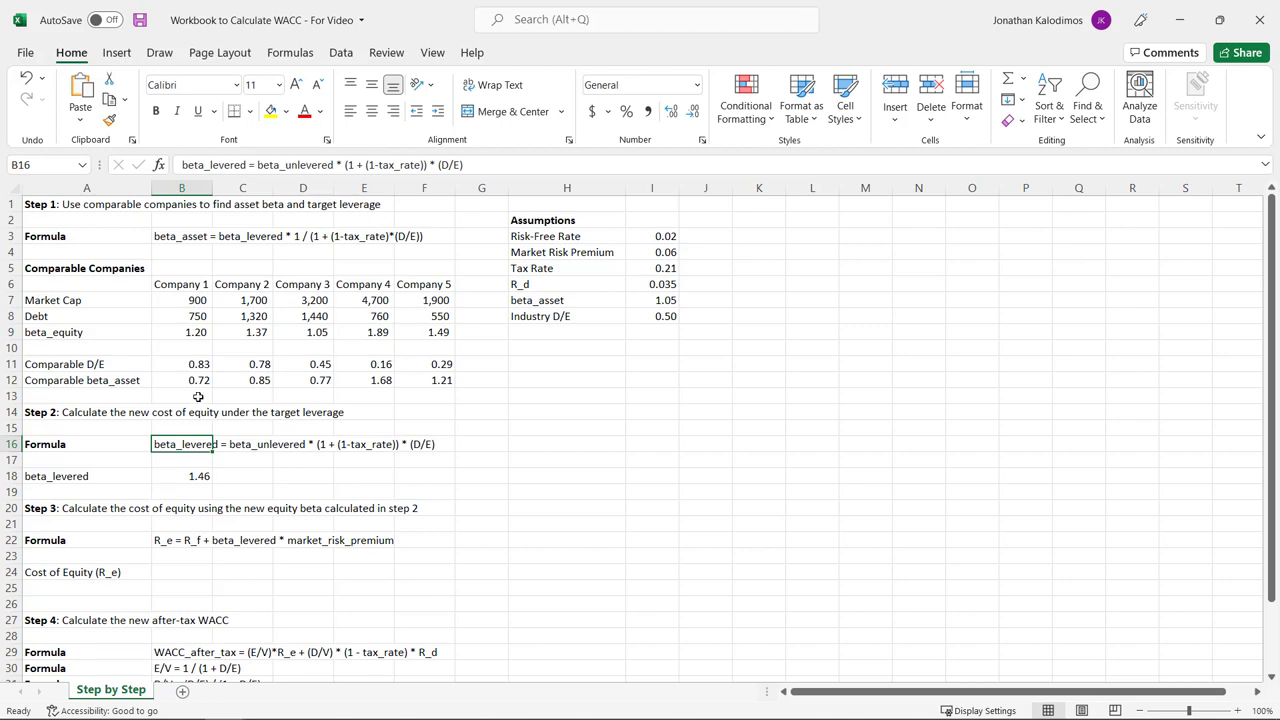
click(428, 164)
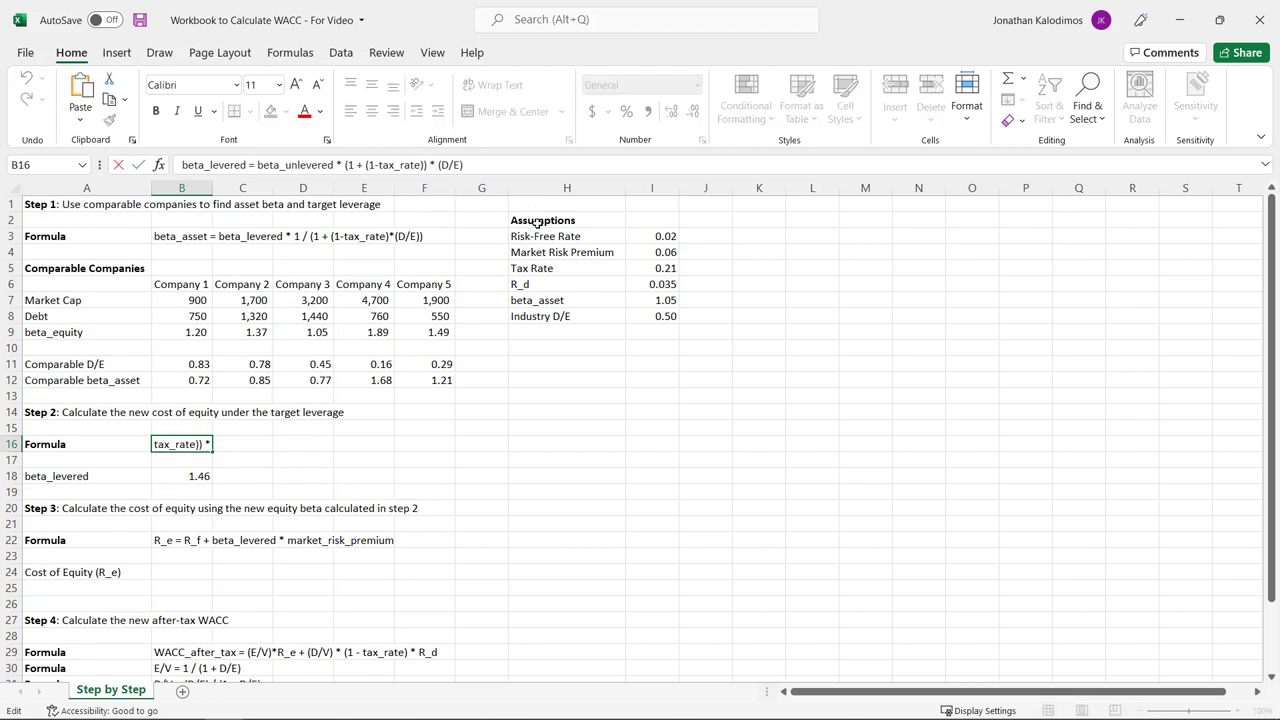
key(Delete)
key(BackSpace)
key(Right)
key(Right)
key(Right)
key(Right)
key(Right)
key(Right)
key(Right)
key(Return)
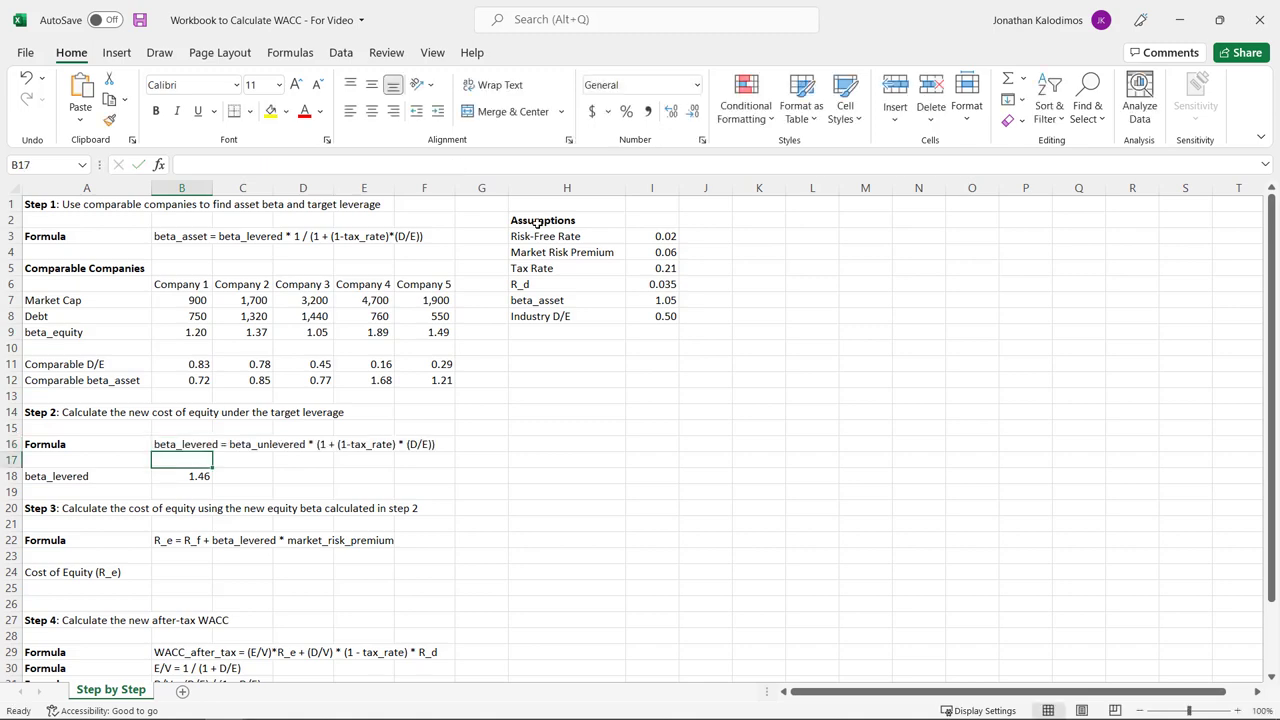
key(Down)
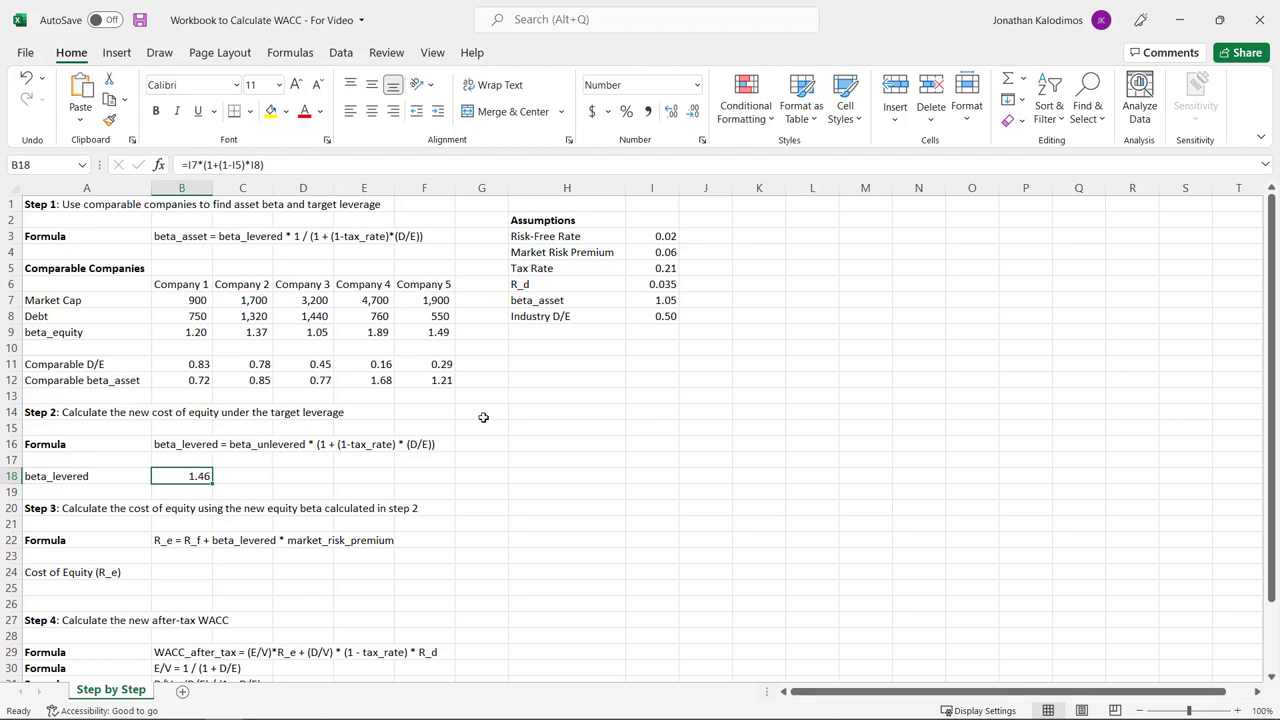
click(662, 316)
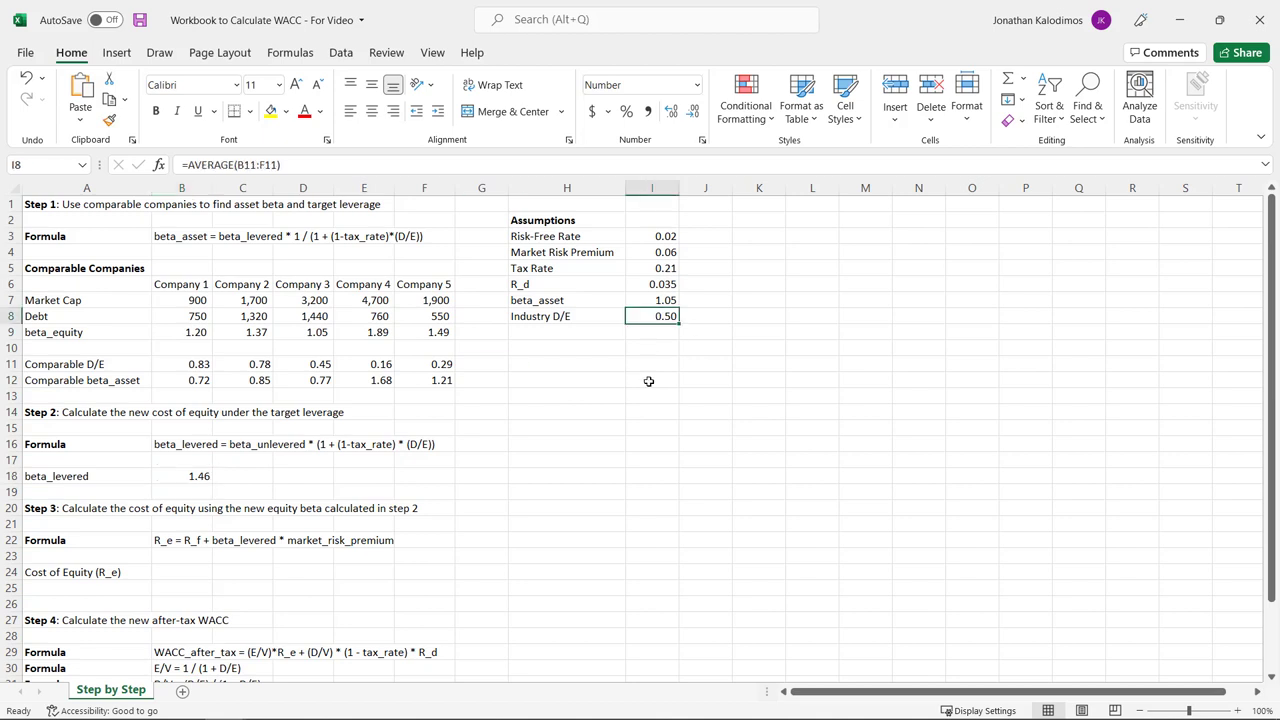
click(200, 475)
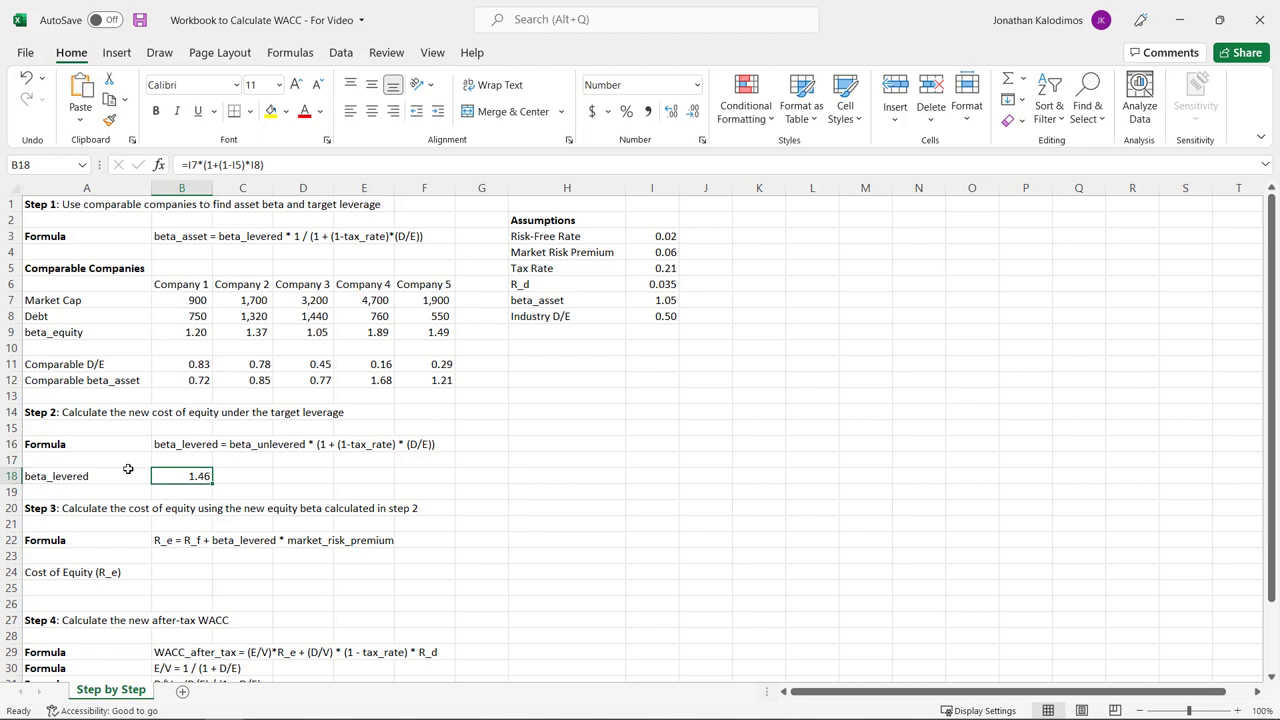
Step: Calculate the Step 3 cost of equity (R_e) in B24 with the formula =I3+B18*I4
click(108, 510)
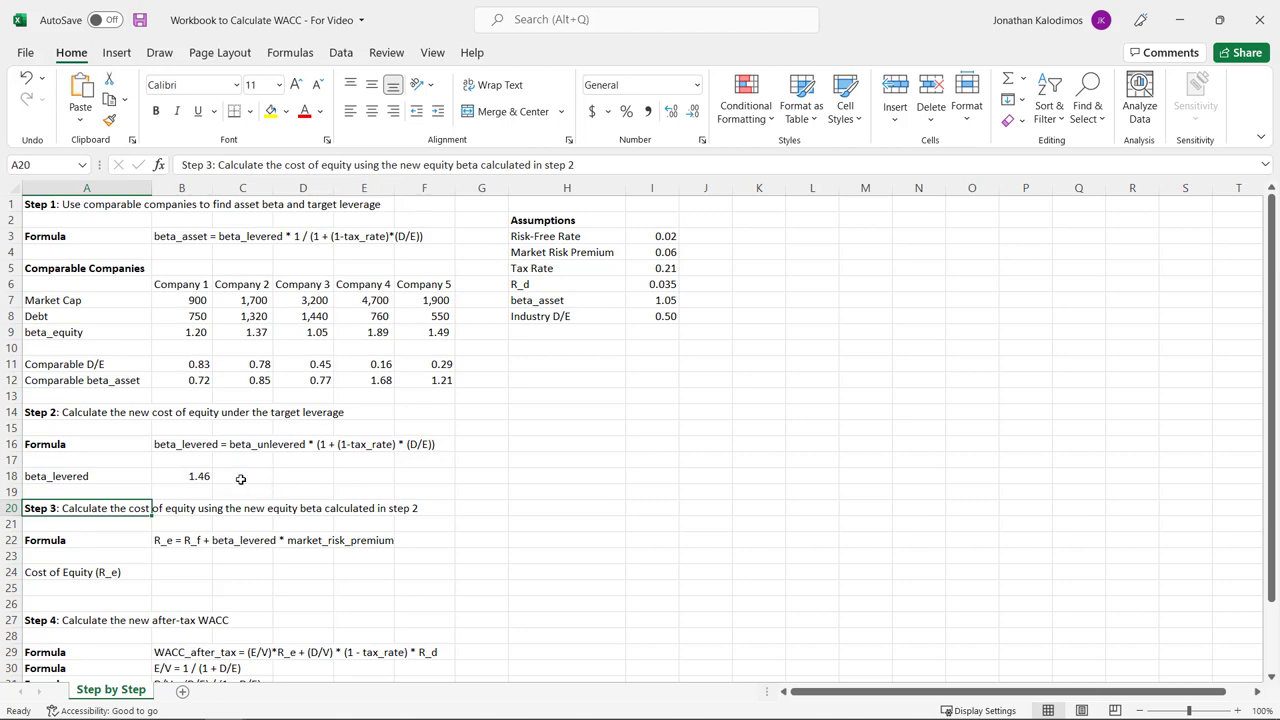
click(166, 545)
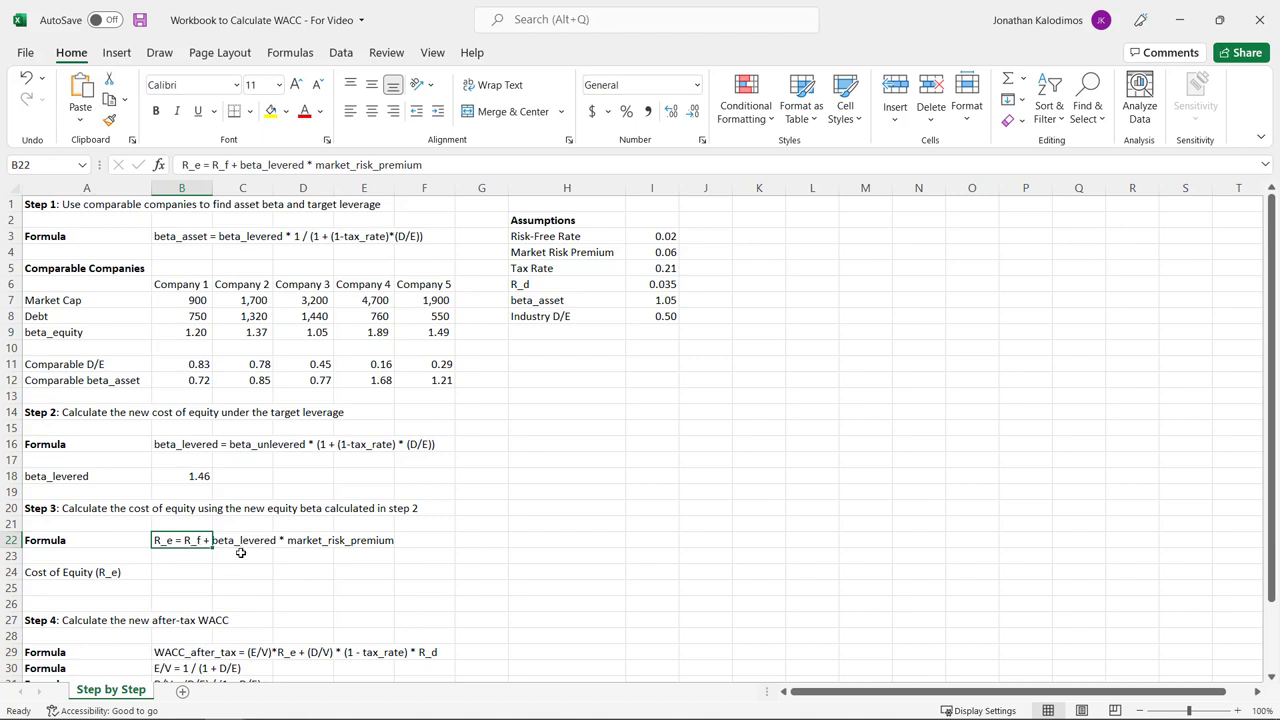
click(175, 577)
text(=)
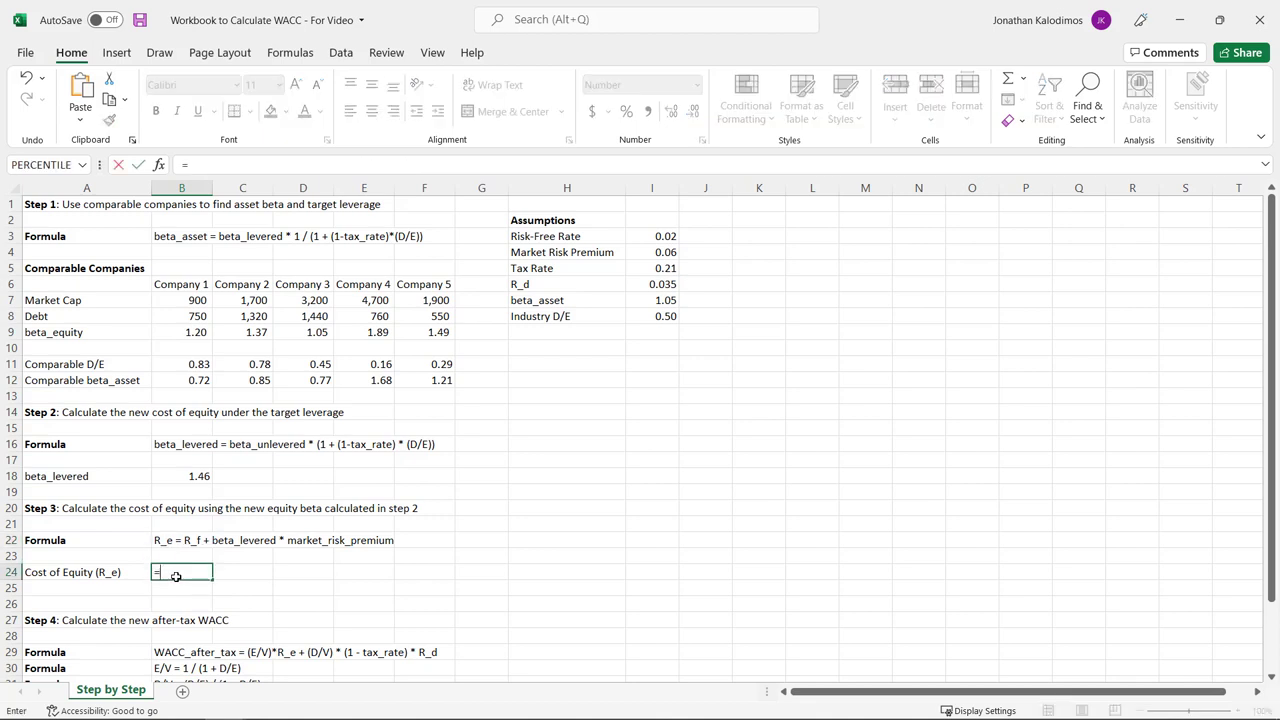
click(666, 234)
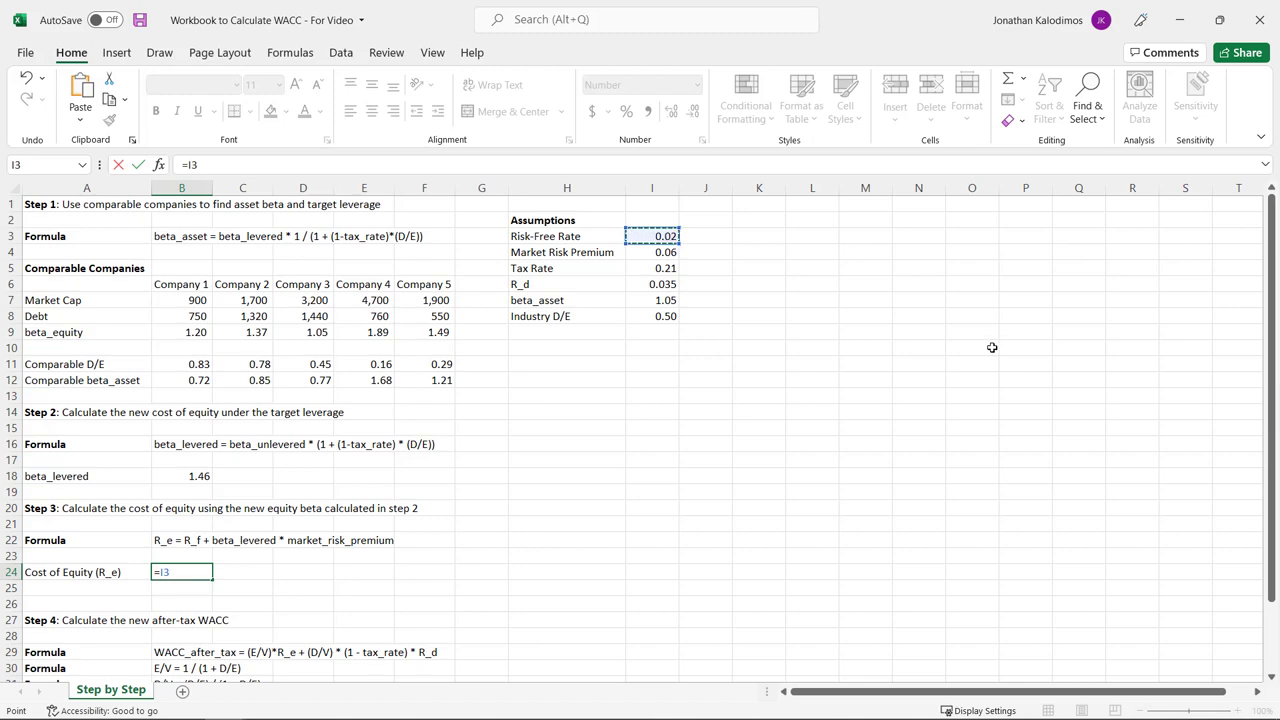
text(+)
click(208, 474)
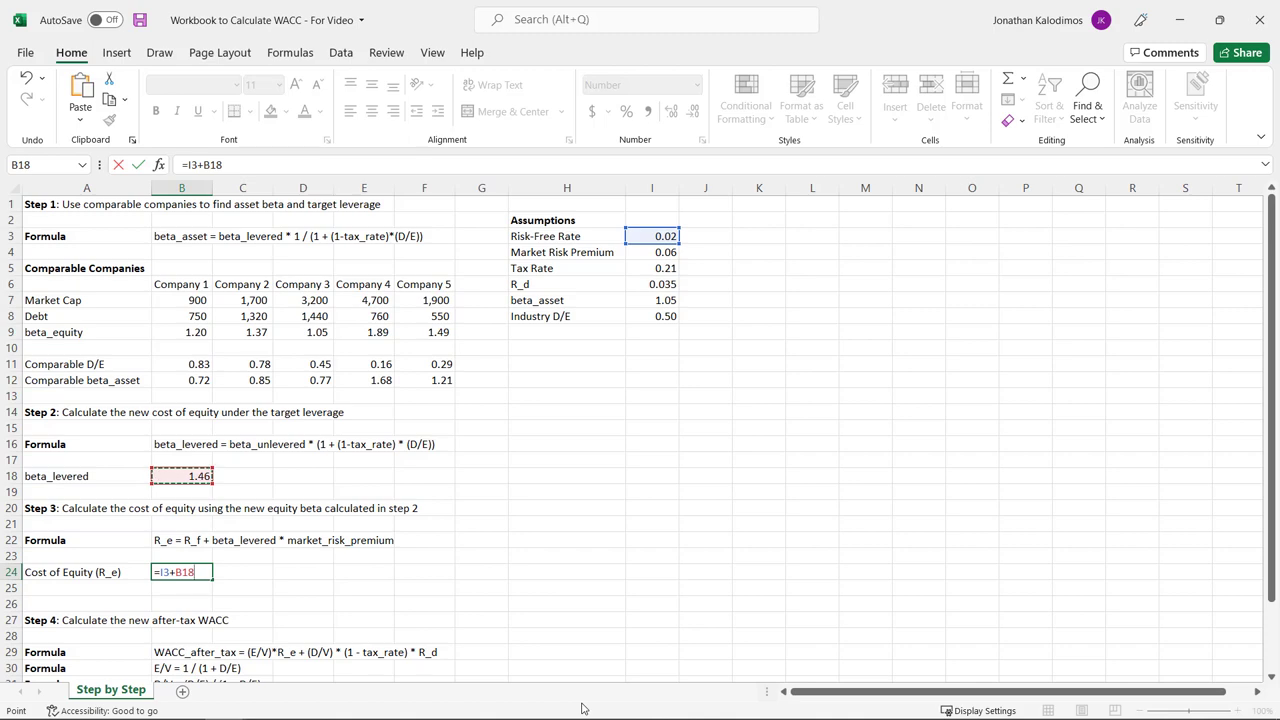
text(*)
click(652, 251)
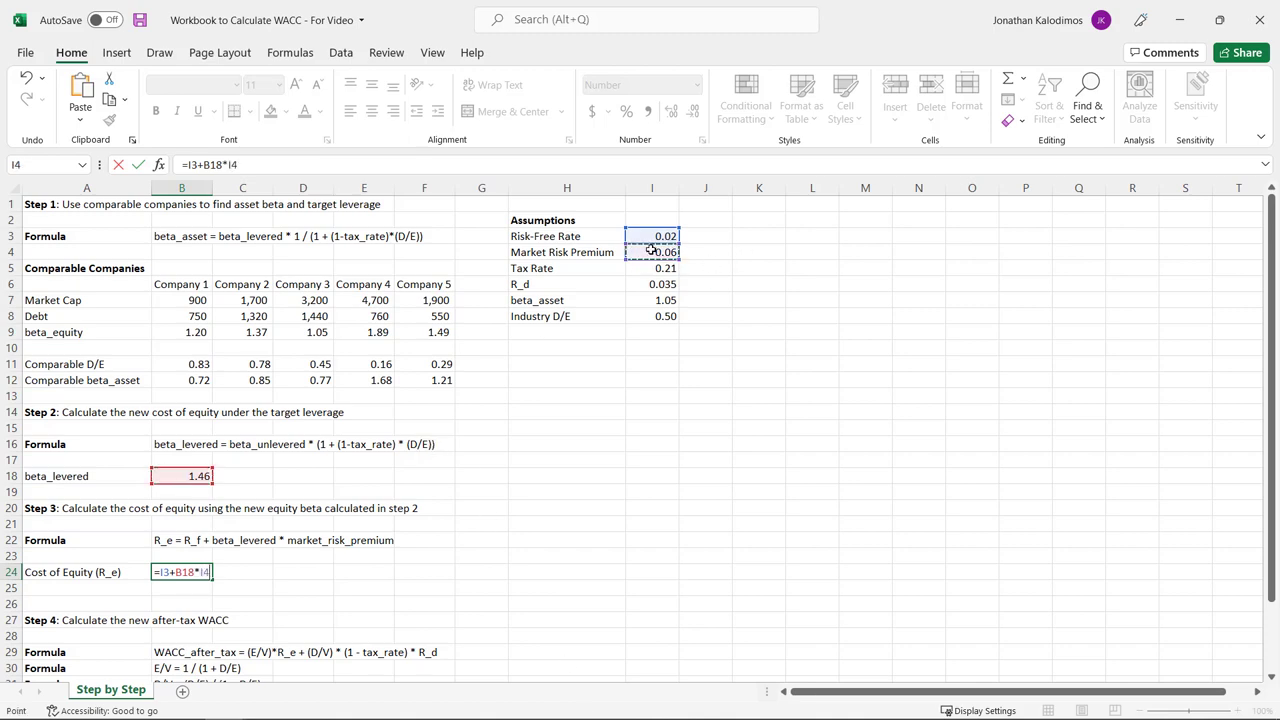
key(Return)
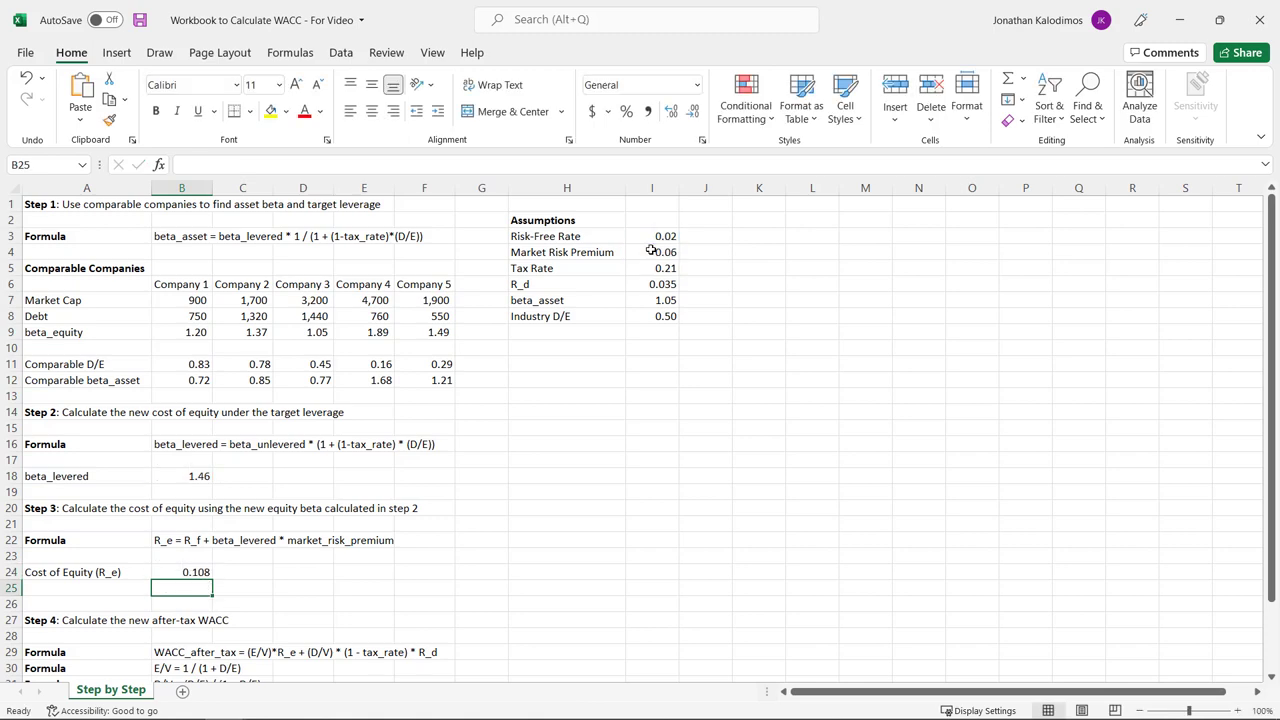
click(192, 572)
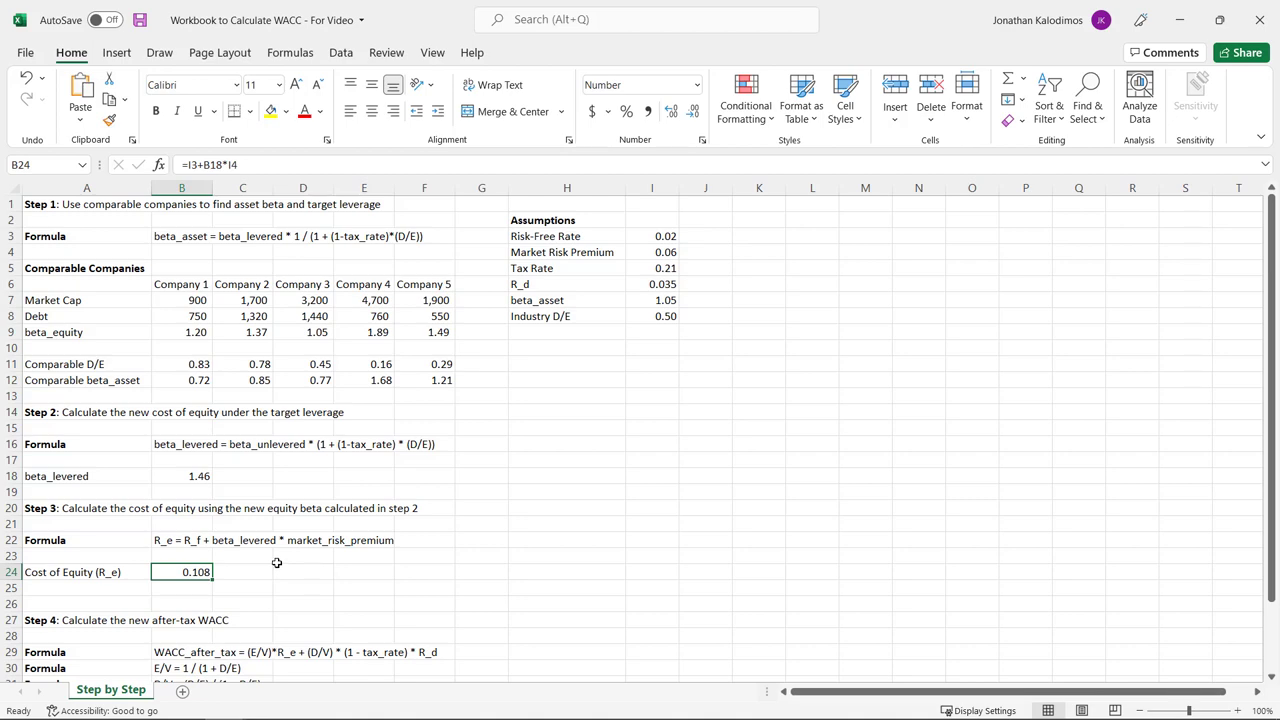
Step: Examine the written WACC_after_tax formula in B29 alongside the Step 4 rows and the assumptions it draws on
scroll(277, 563, down, 2)
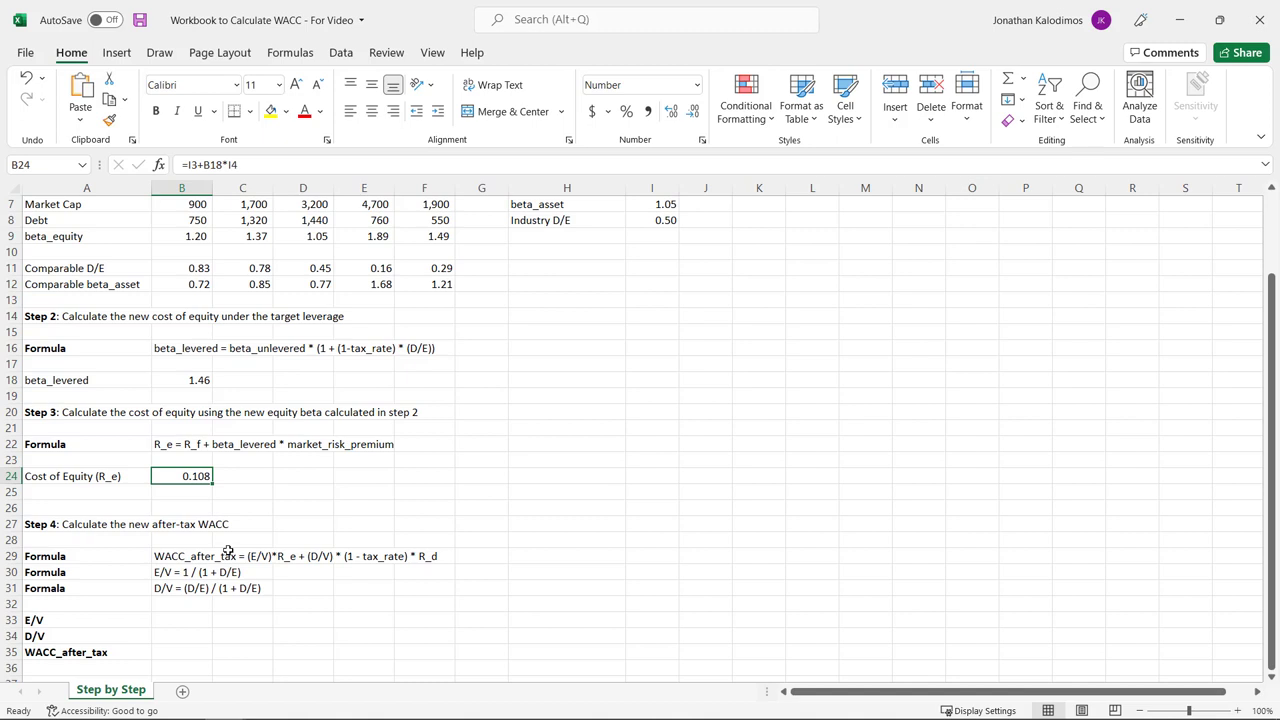
click(197, 559)
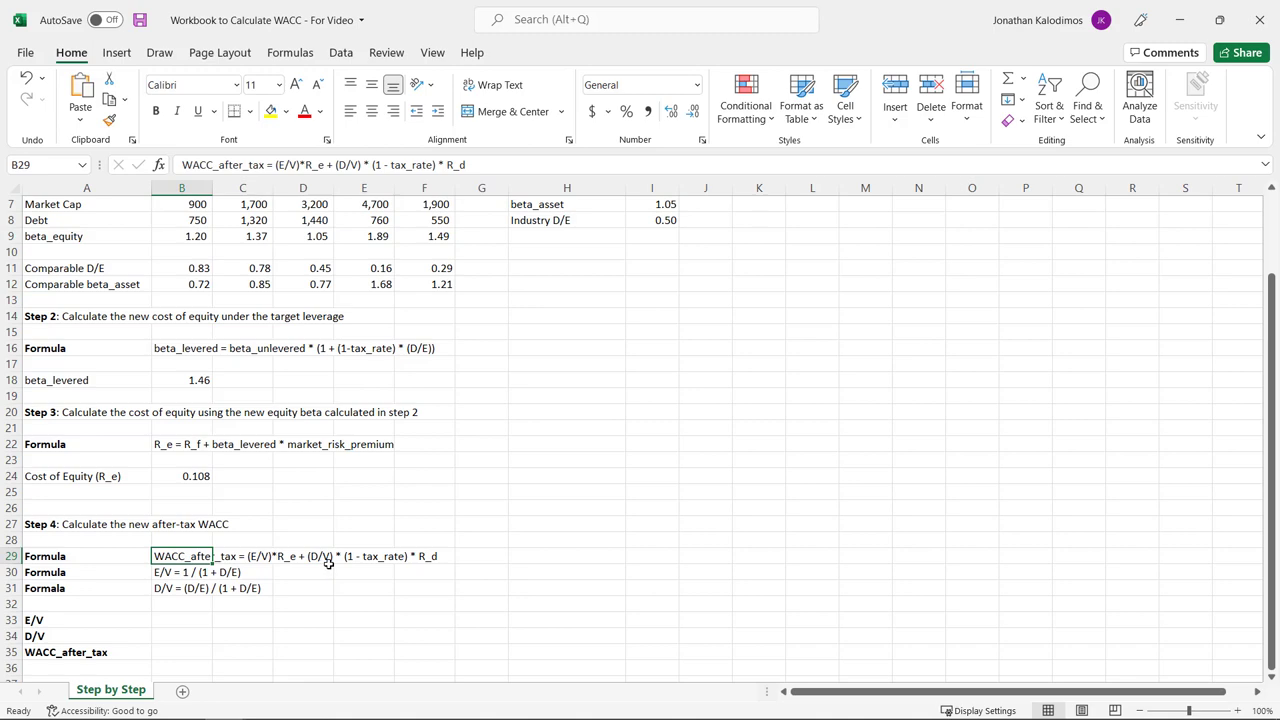
scroll(420, 405, up, 2)
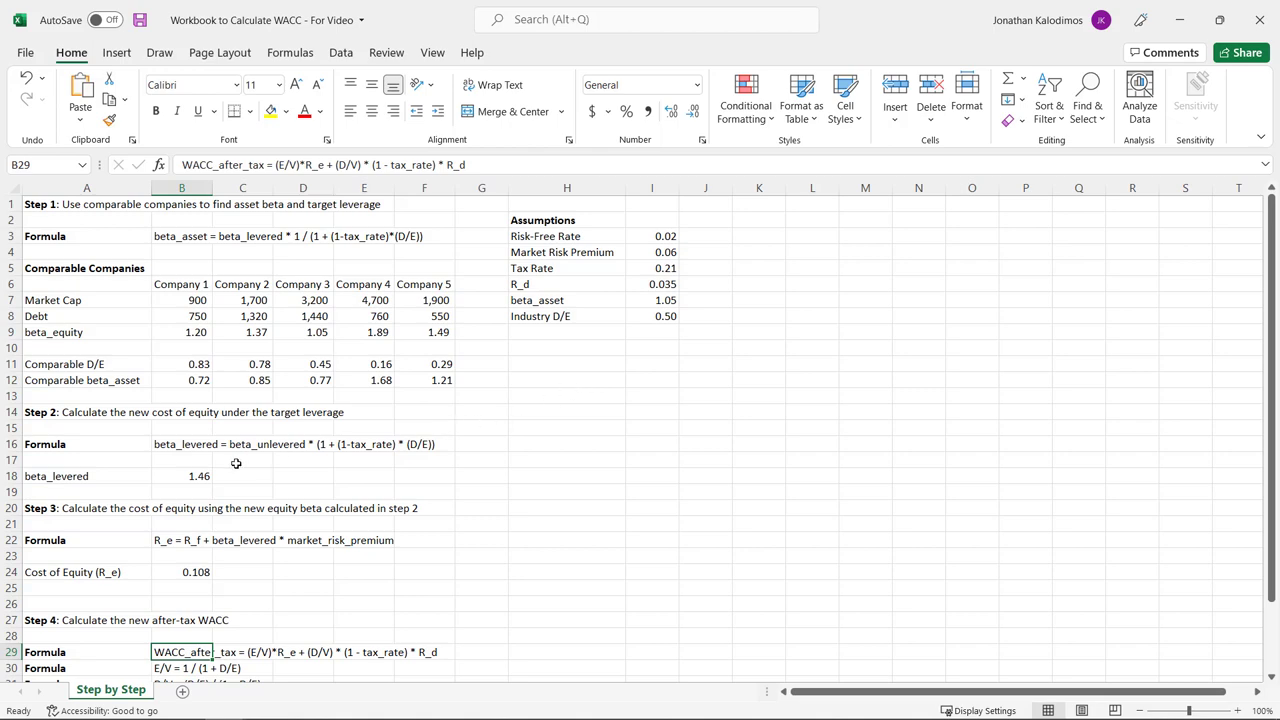
scroll(250, 449, down, 2)
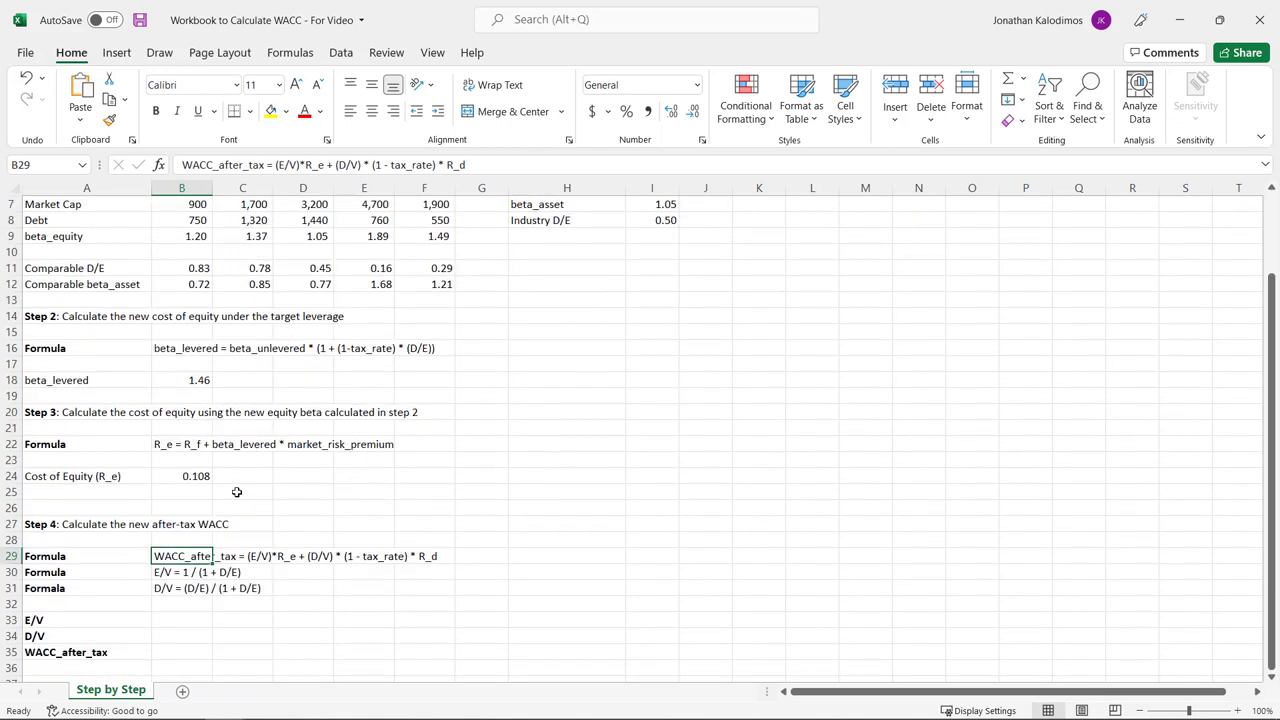
Step: Calculate the Step 4 equity weight E/V in B33 with the formula =1/(1+I8), following the written formula in B30
click(165, 568)
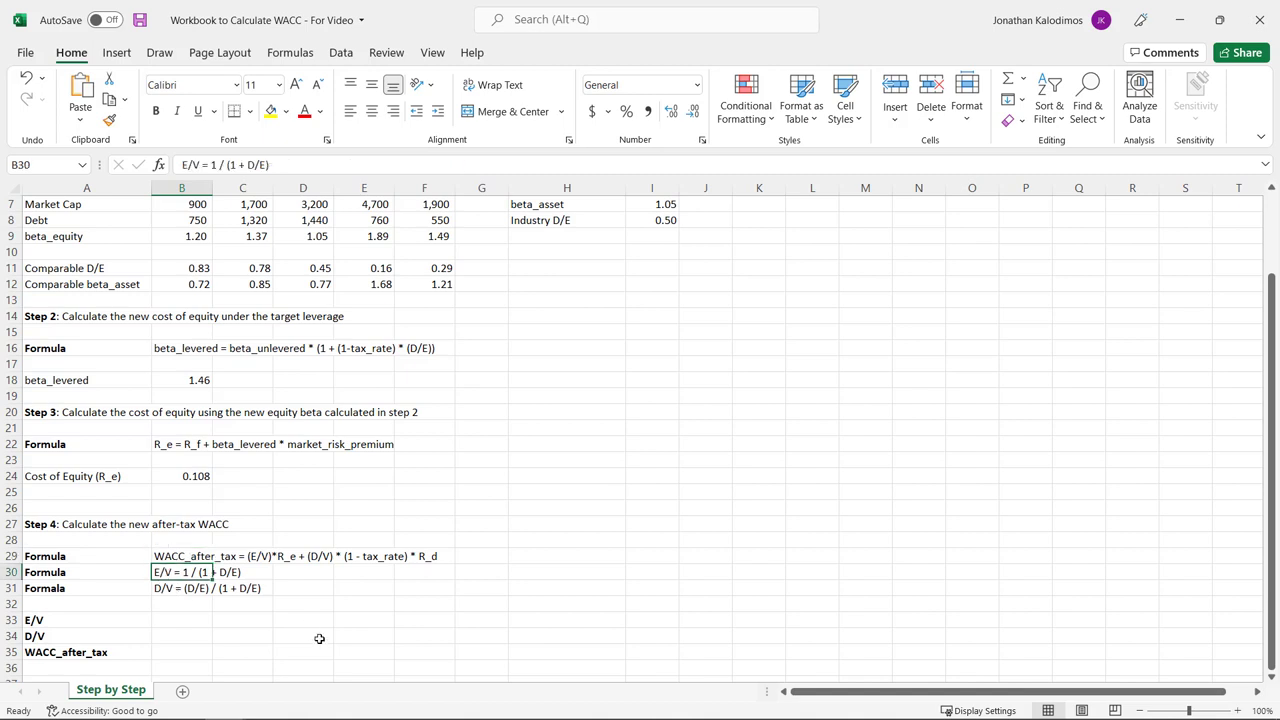
click(330, 568)
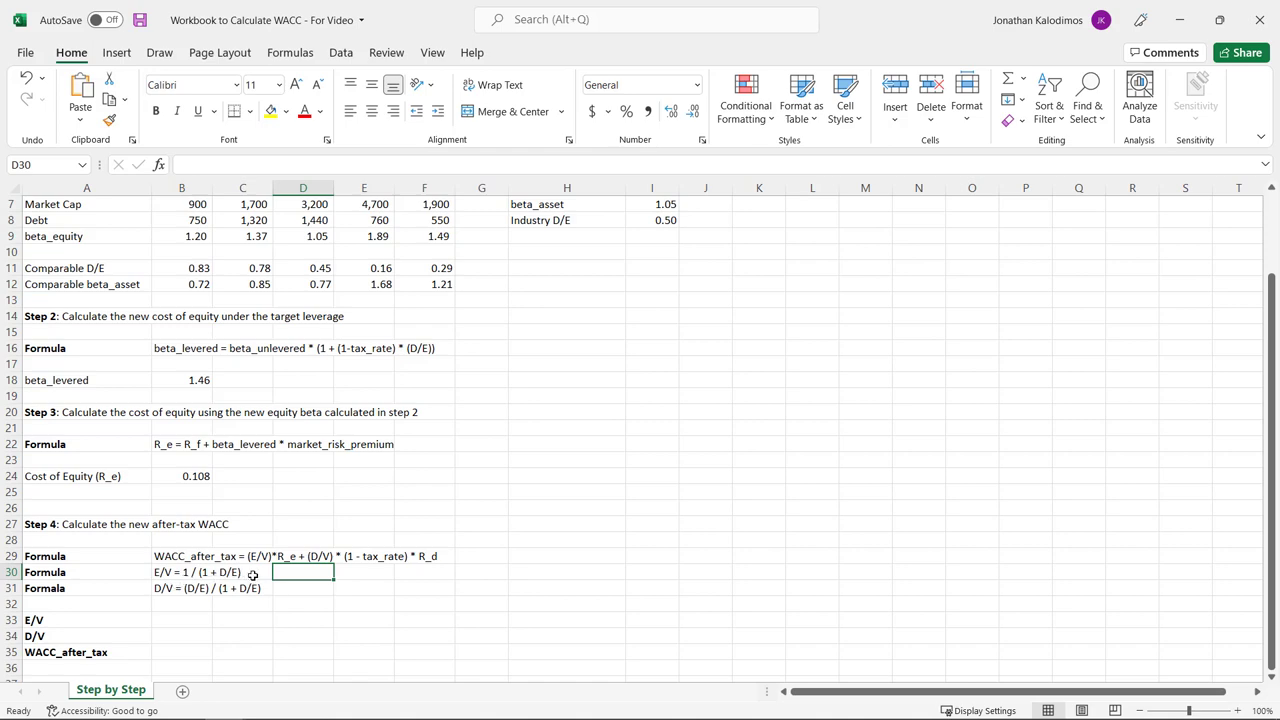
click(174, 621)
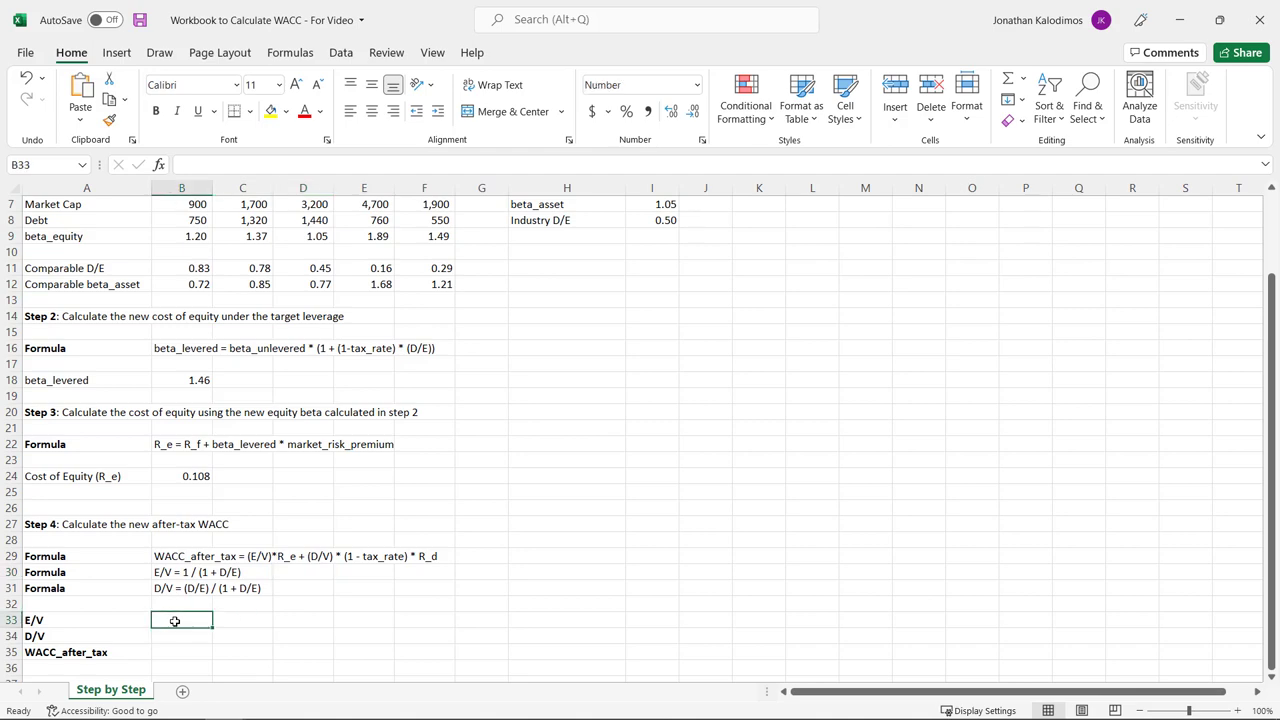
text(=)
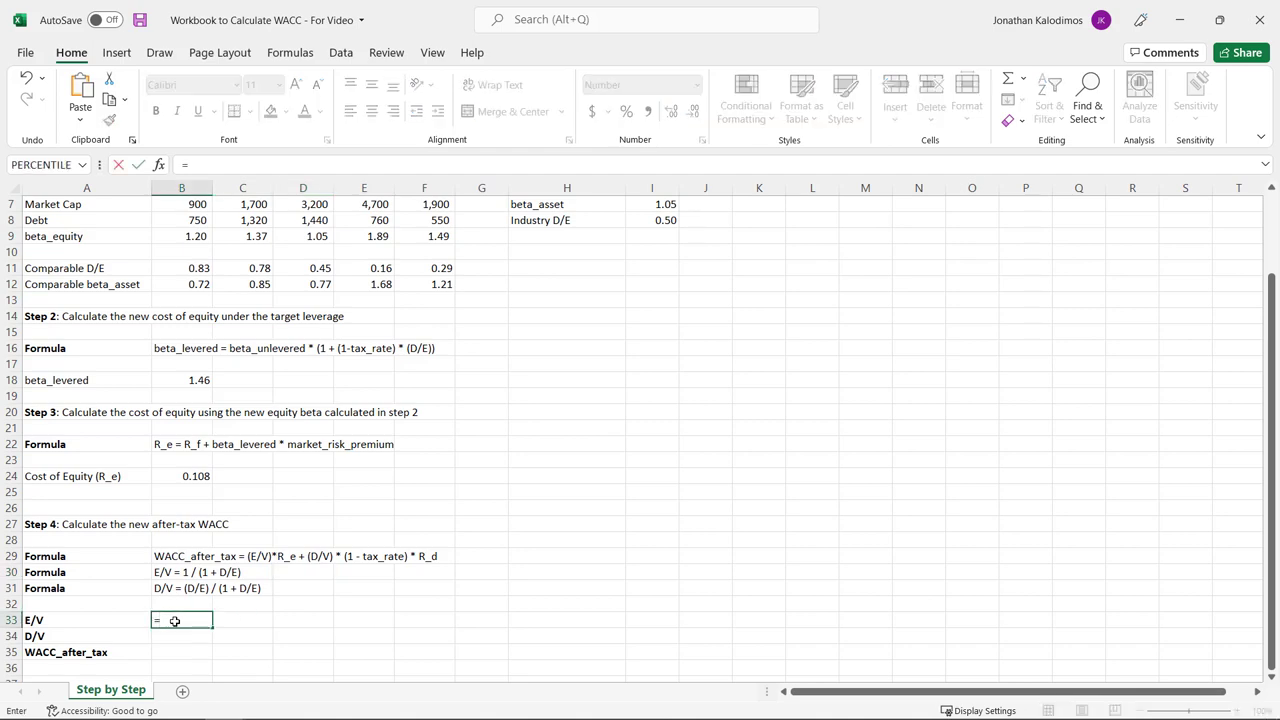
text(1/(1+)
click(668, 220)
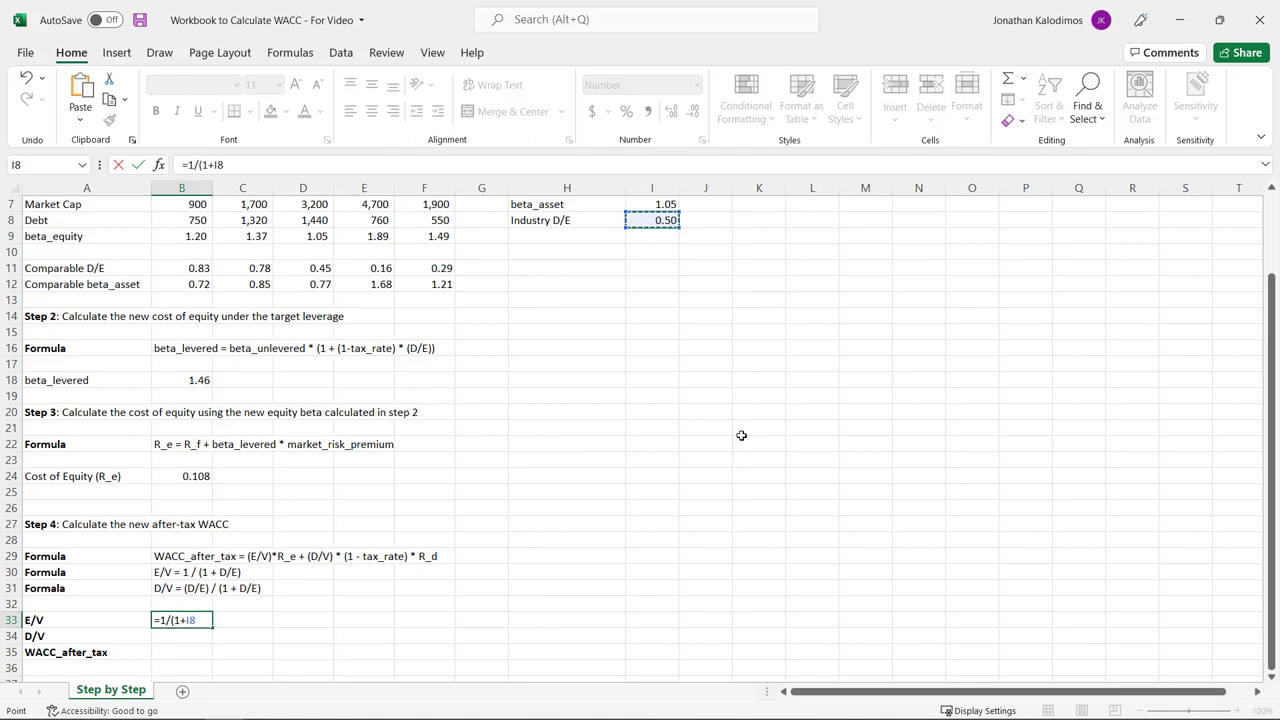
text())
key(Return)
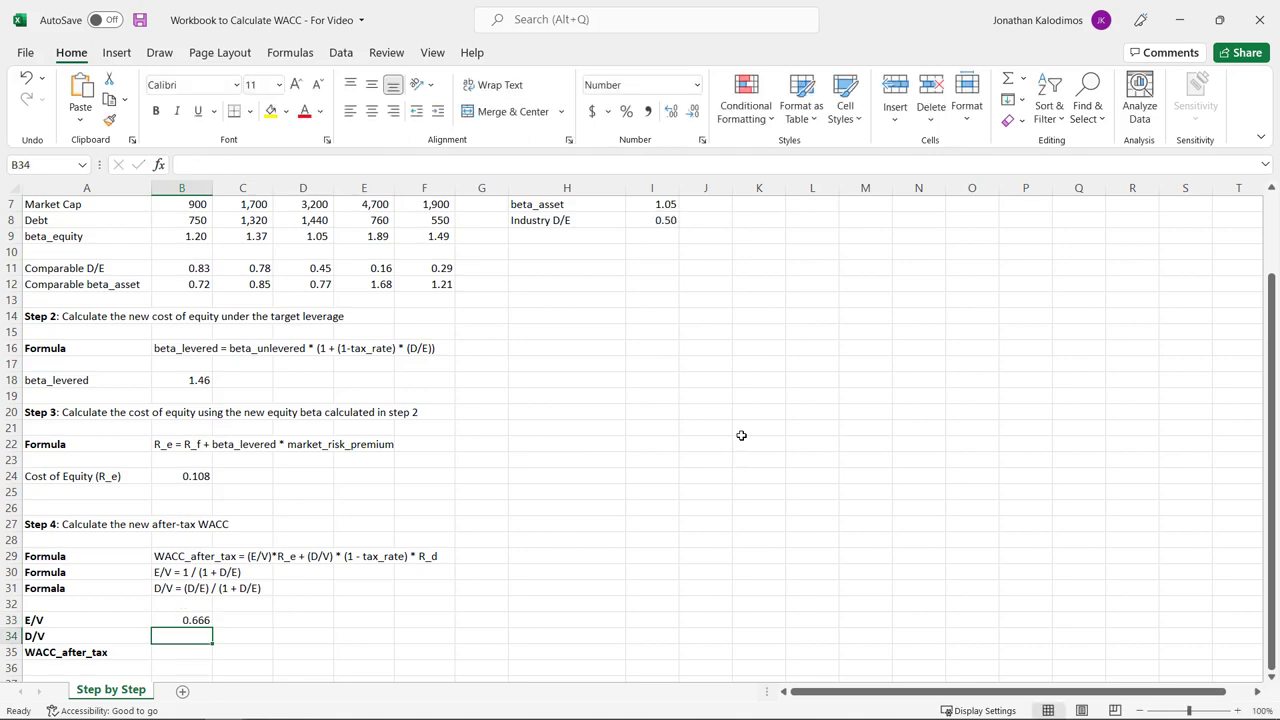
Step: Calculate the debt weight D/V in B34 with the formula =I8/(1+I8), and recheck the formulas of both weights
text(=)
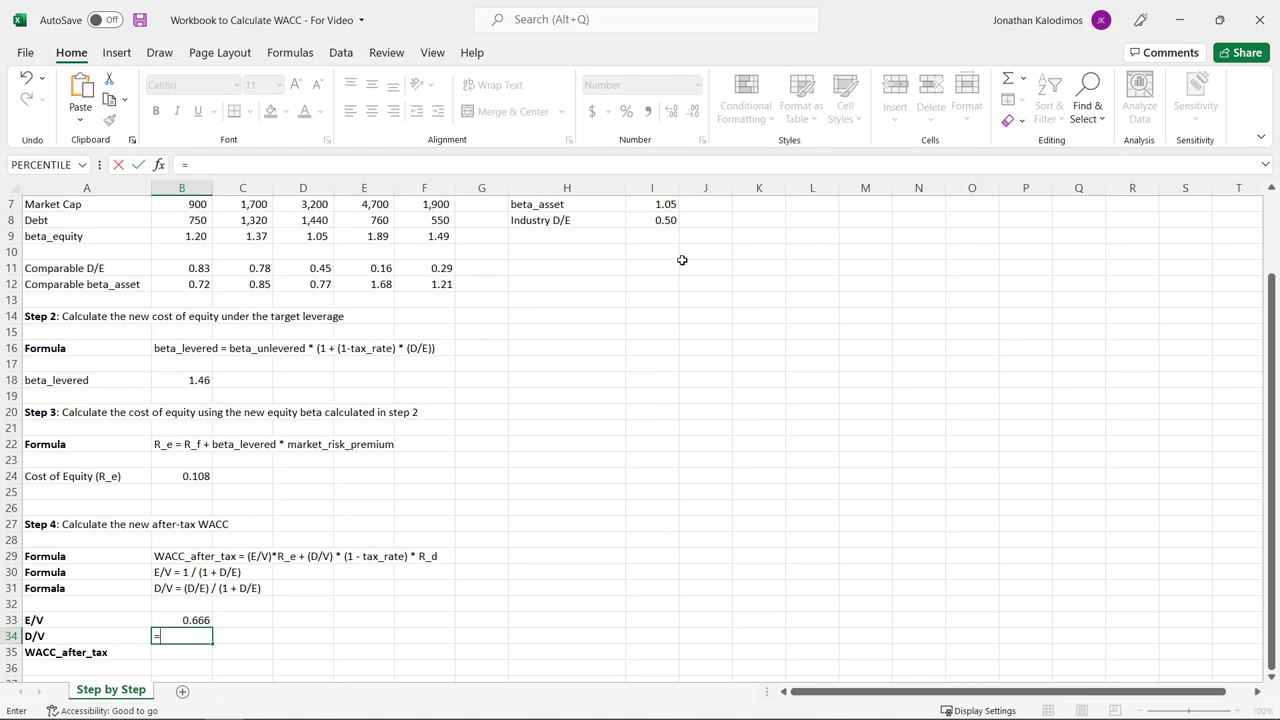
click(669, 220)
text(/(1)
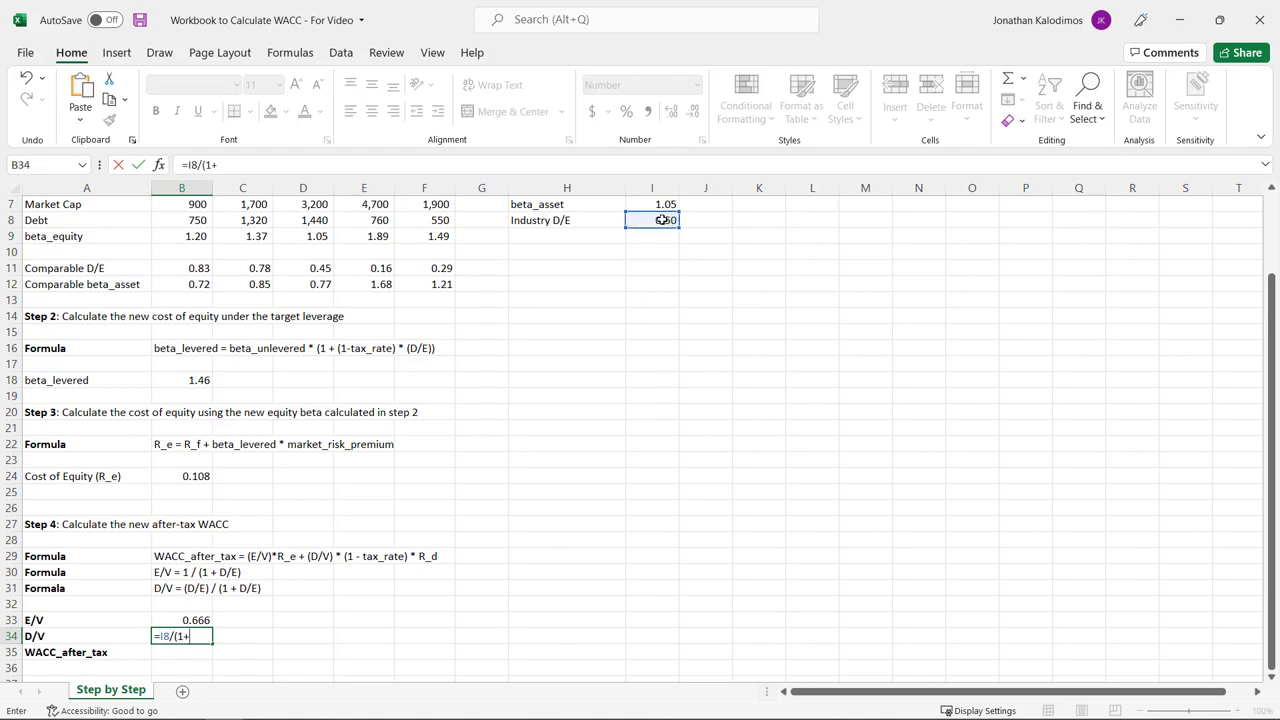
text(+)
click(663, 220)
text())
key(Return)
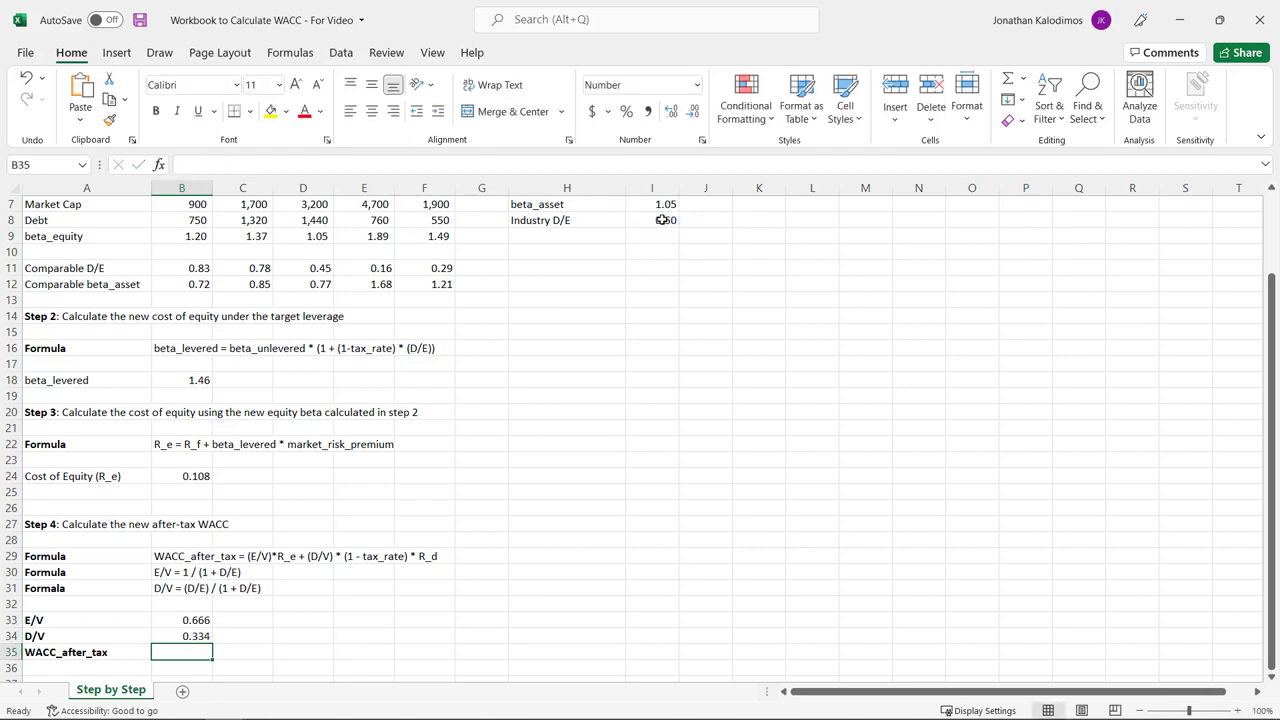
click(194, 619)
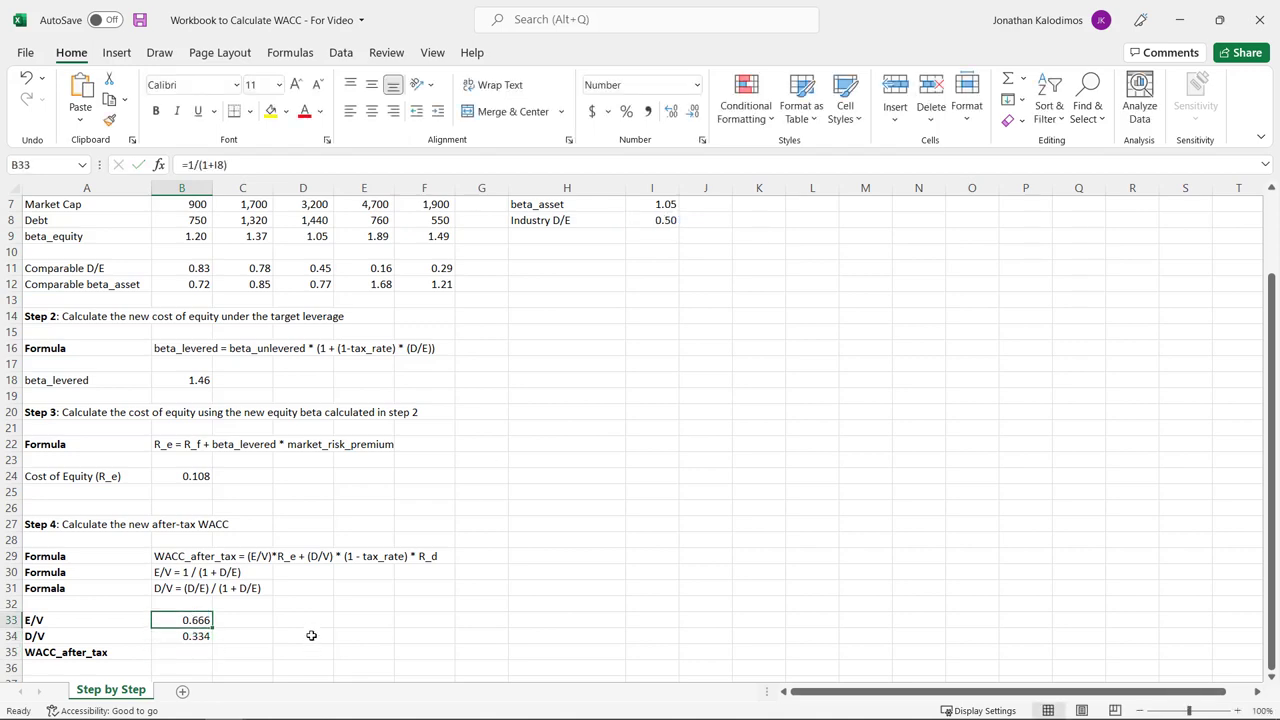
click(200, 634)
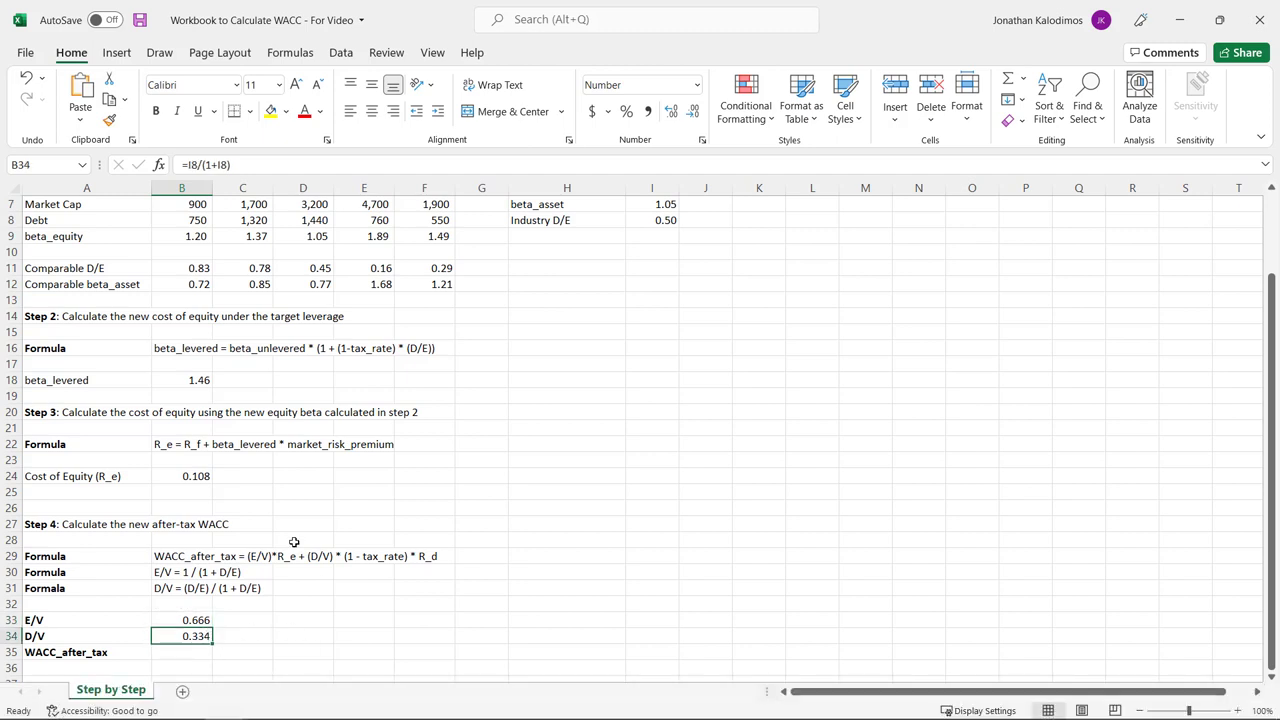
Step: Calculate WACC_after_tax in B35 with the formula =B33*B24+B34*(1-I5)*I6 and make the cell bold
click(183, 655)
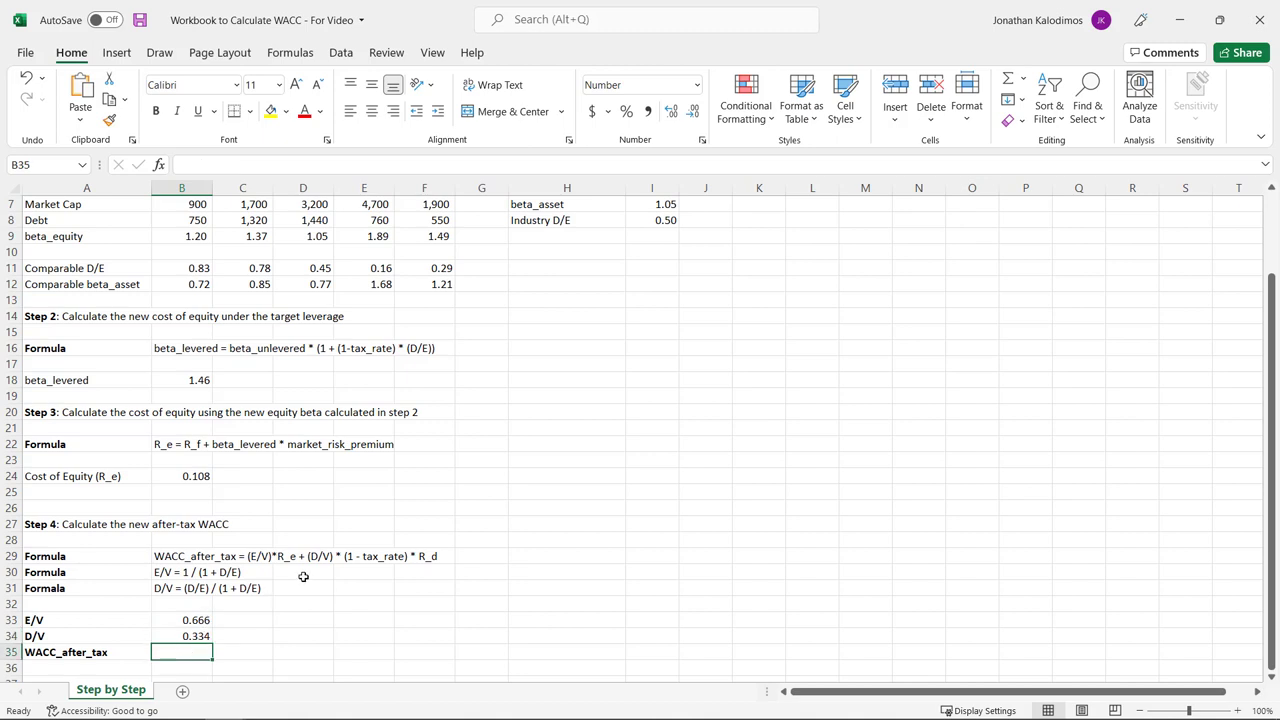
text(=)
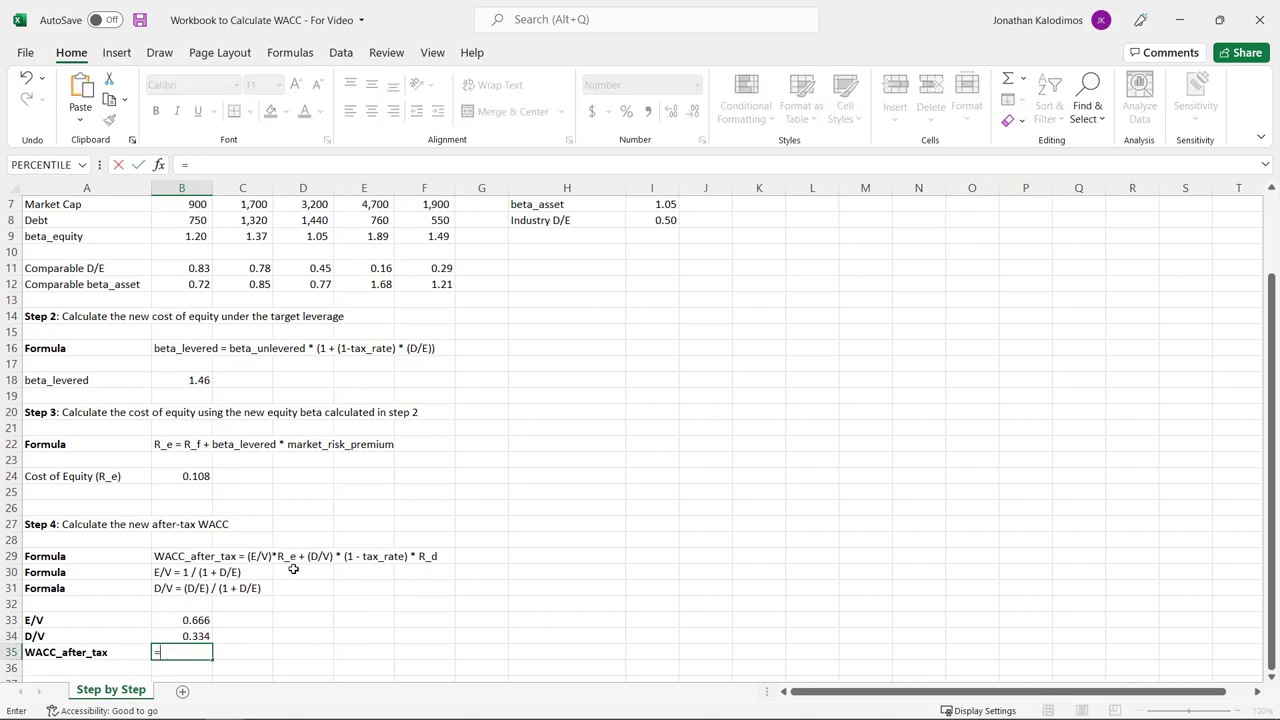
click(168, 620)
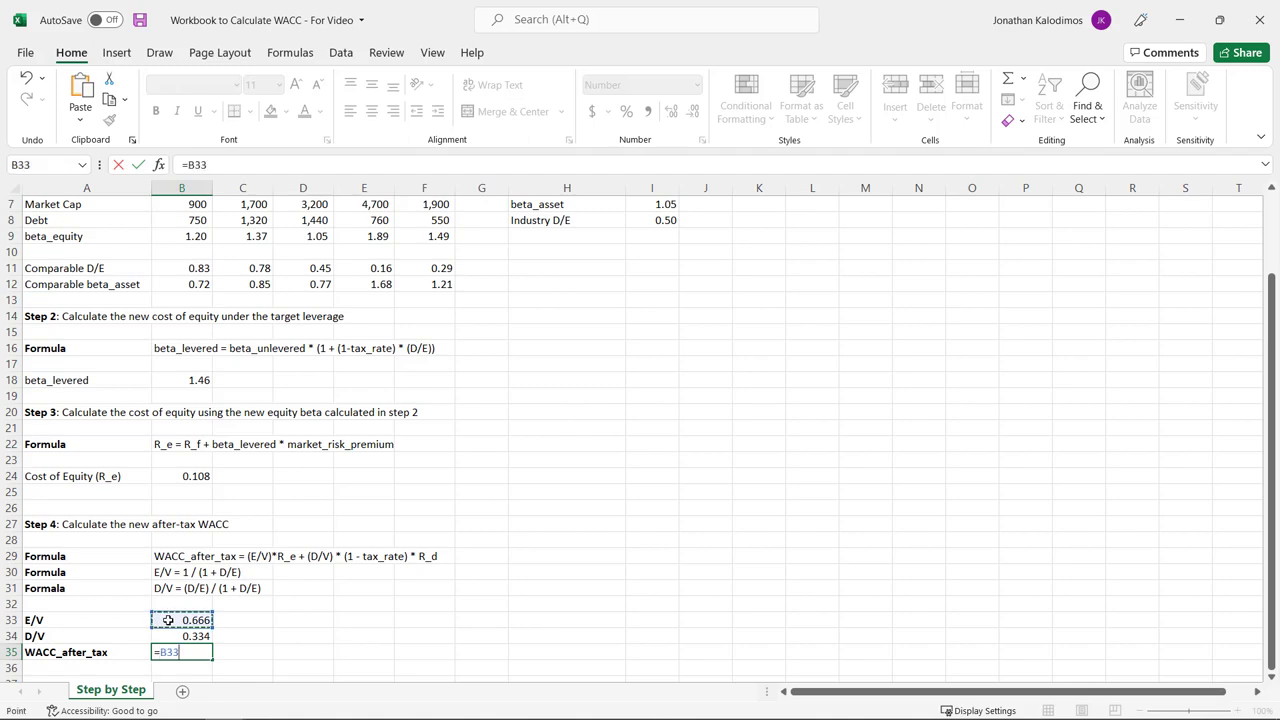
text(*)
click(186, 476)
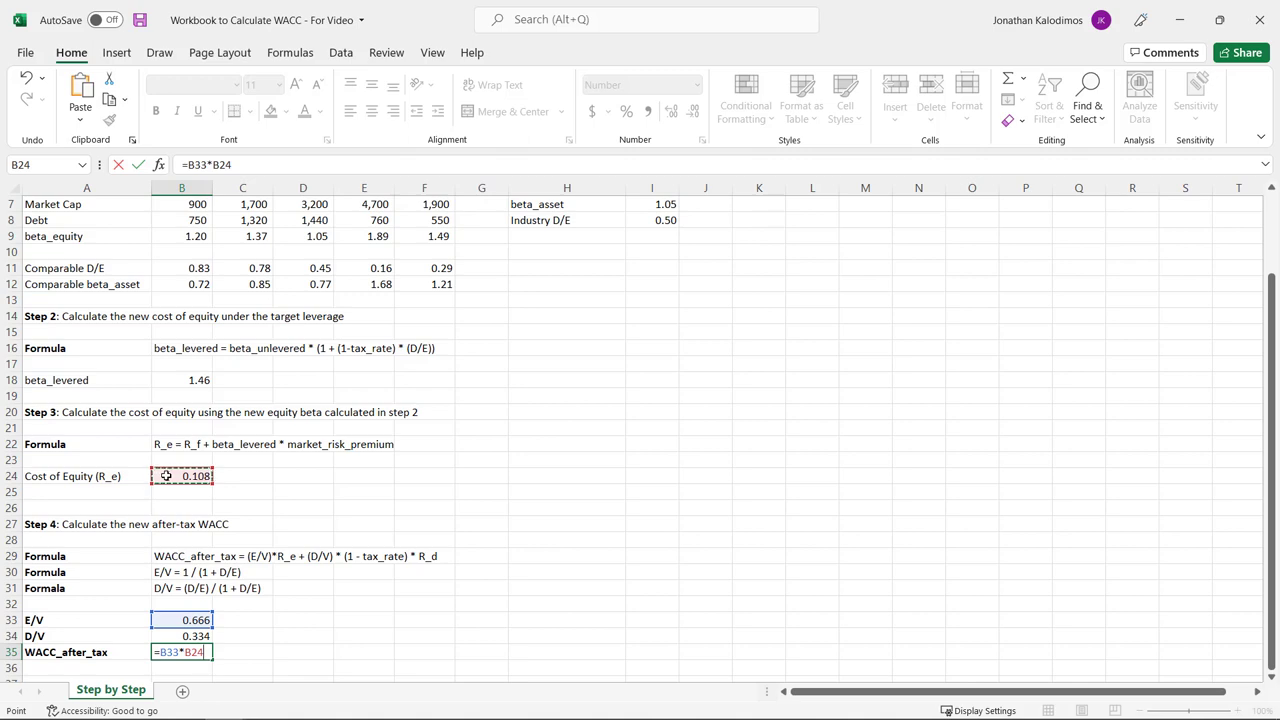
text(+)
click(173, 636)
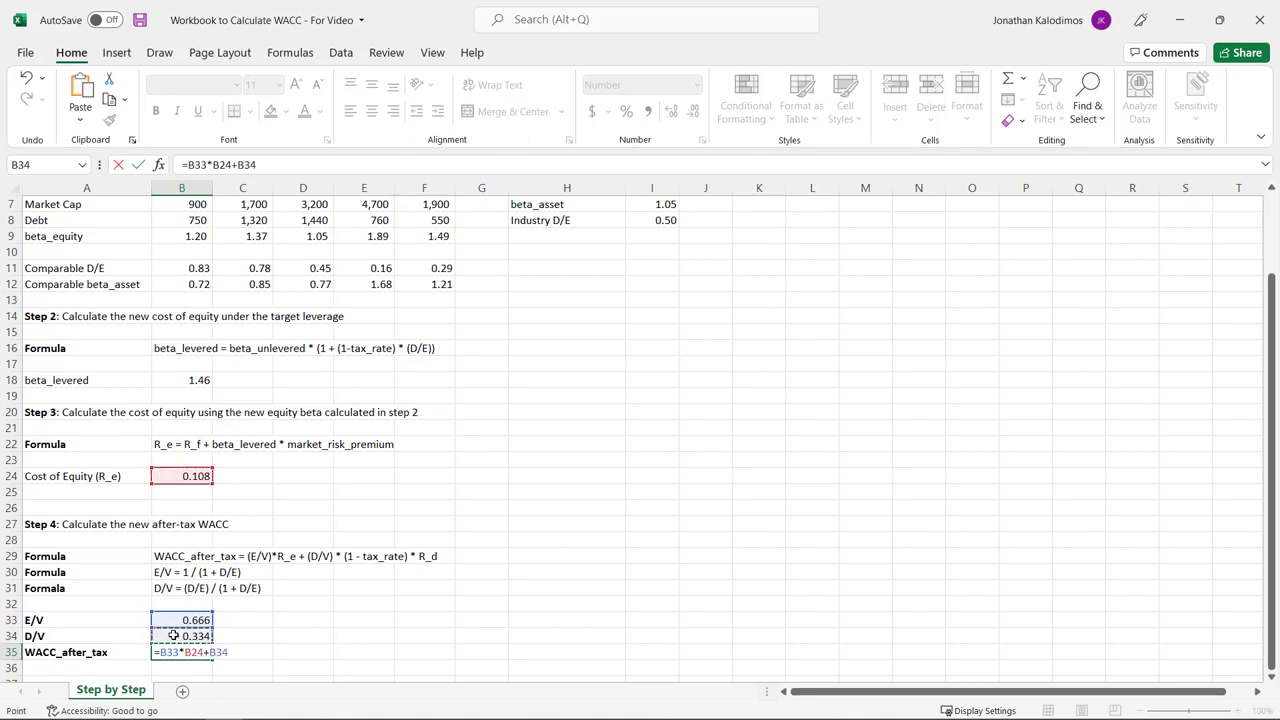
text(*(1-)
scroll(619, 425, up, 2)
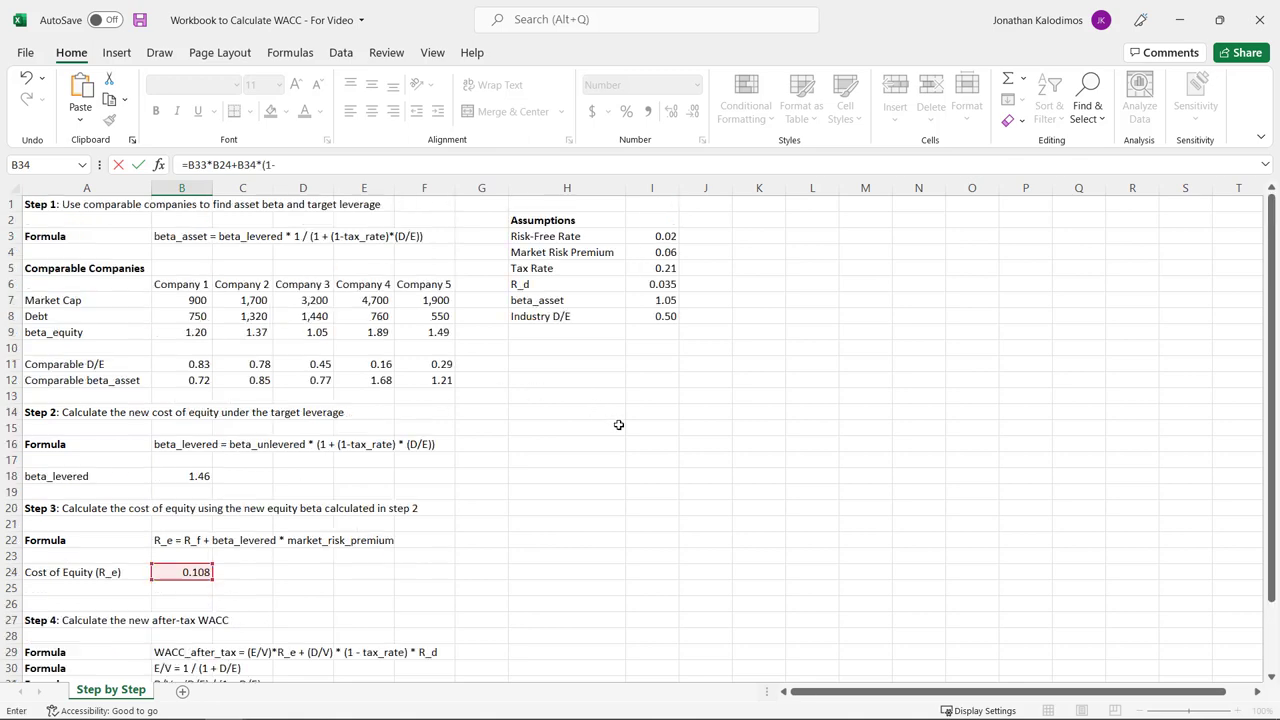
click(664, 268)
text()*)
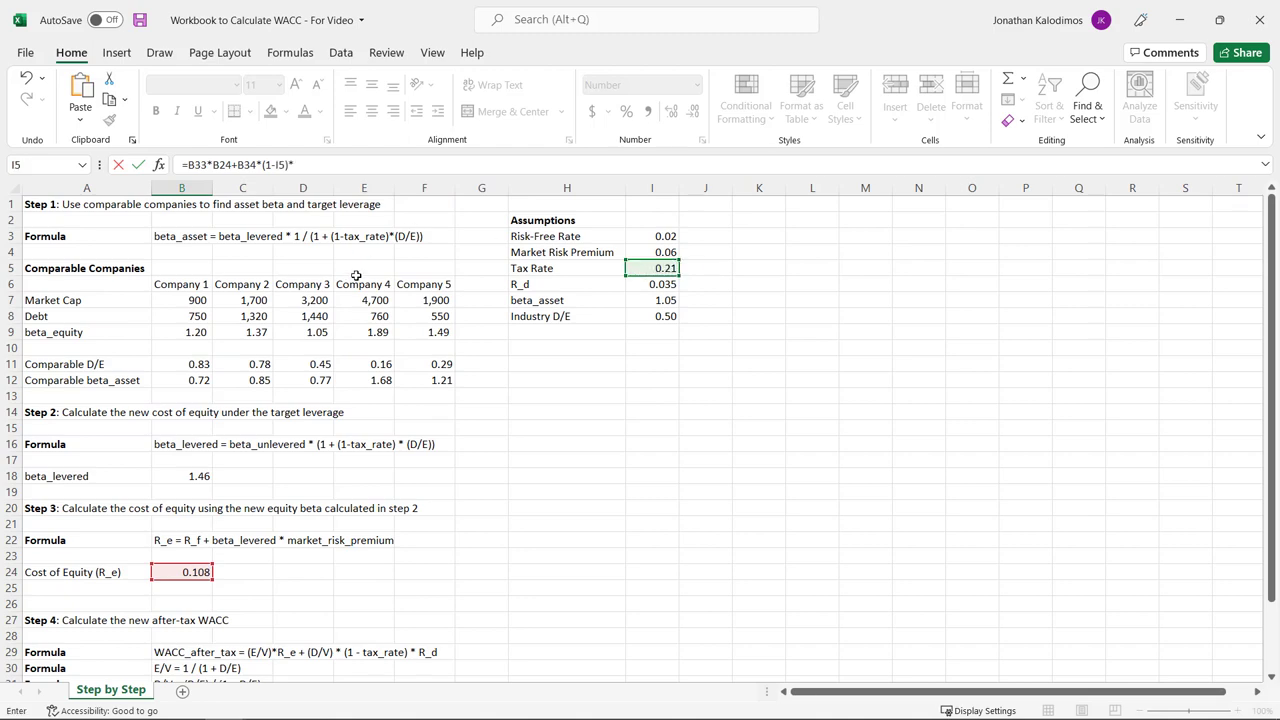
scroll(352, 297, down, 2)
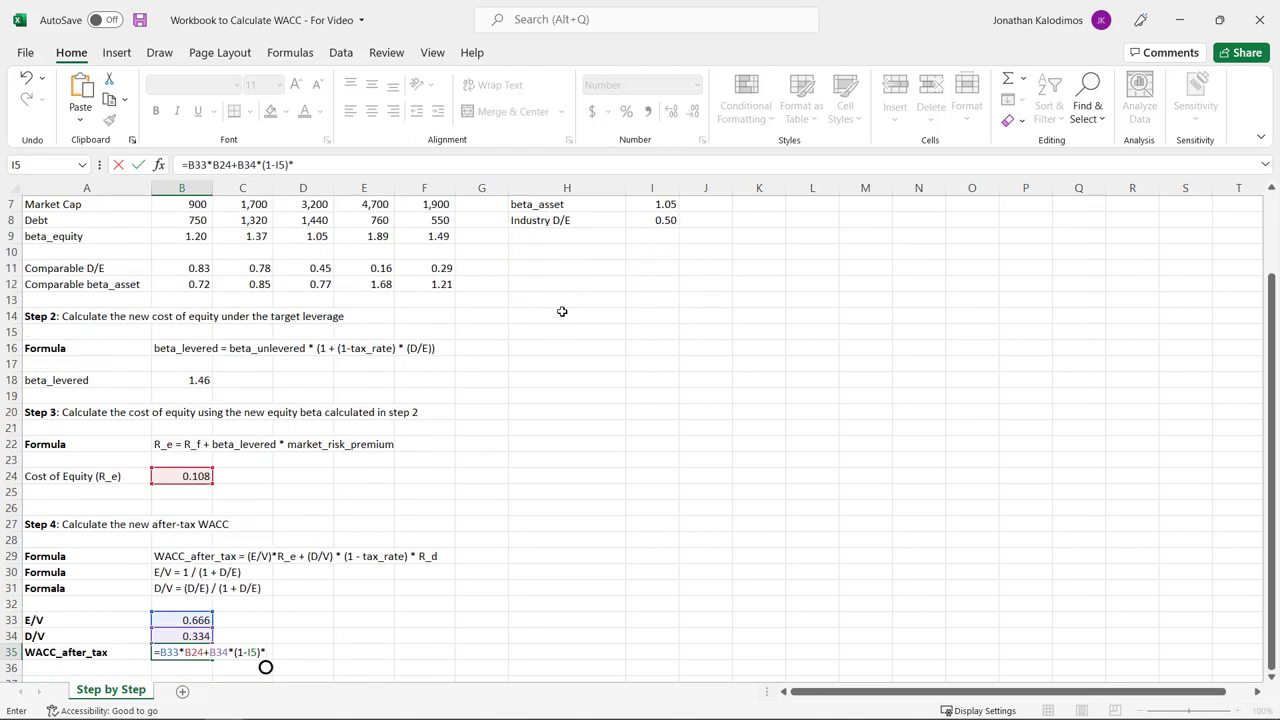
scroll(578, 305, up, 2)
click(666, 285)
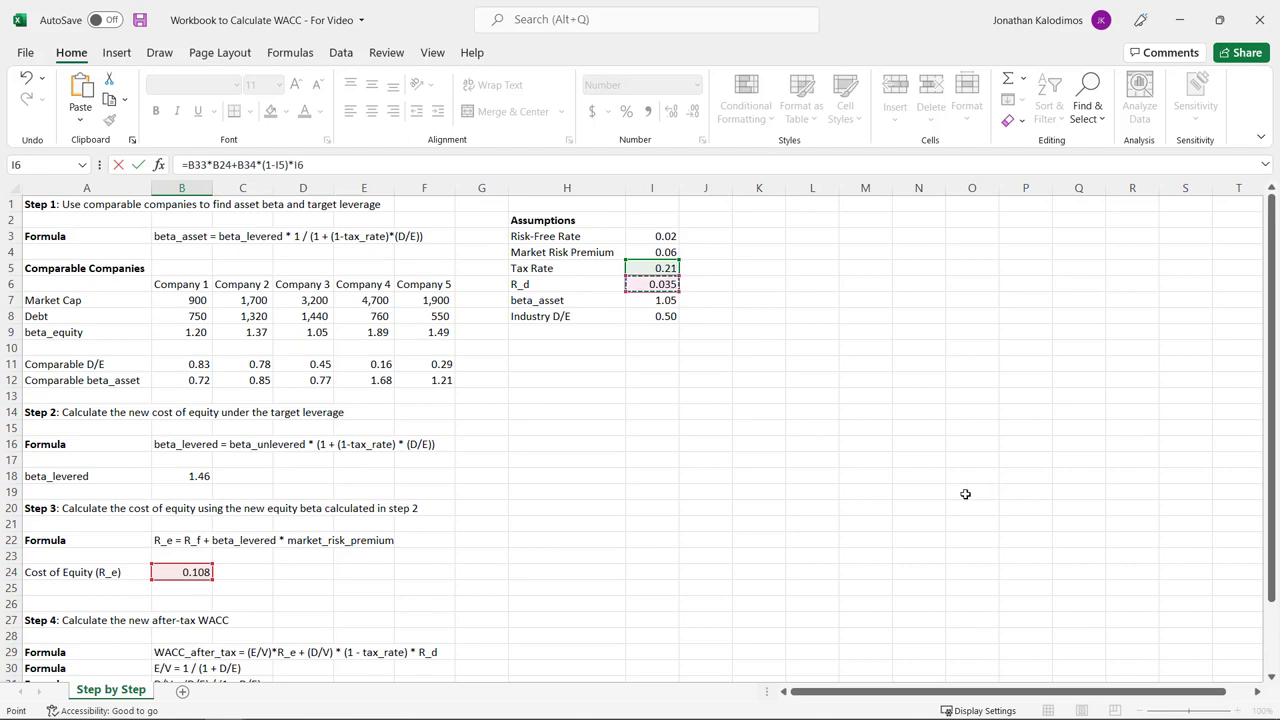
key(Return)
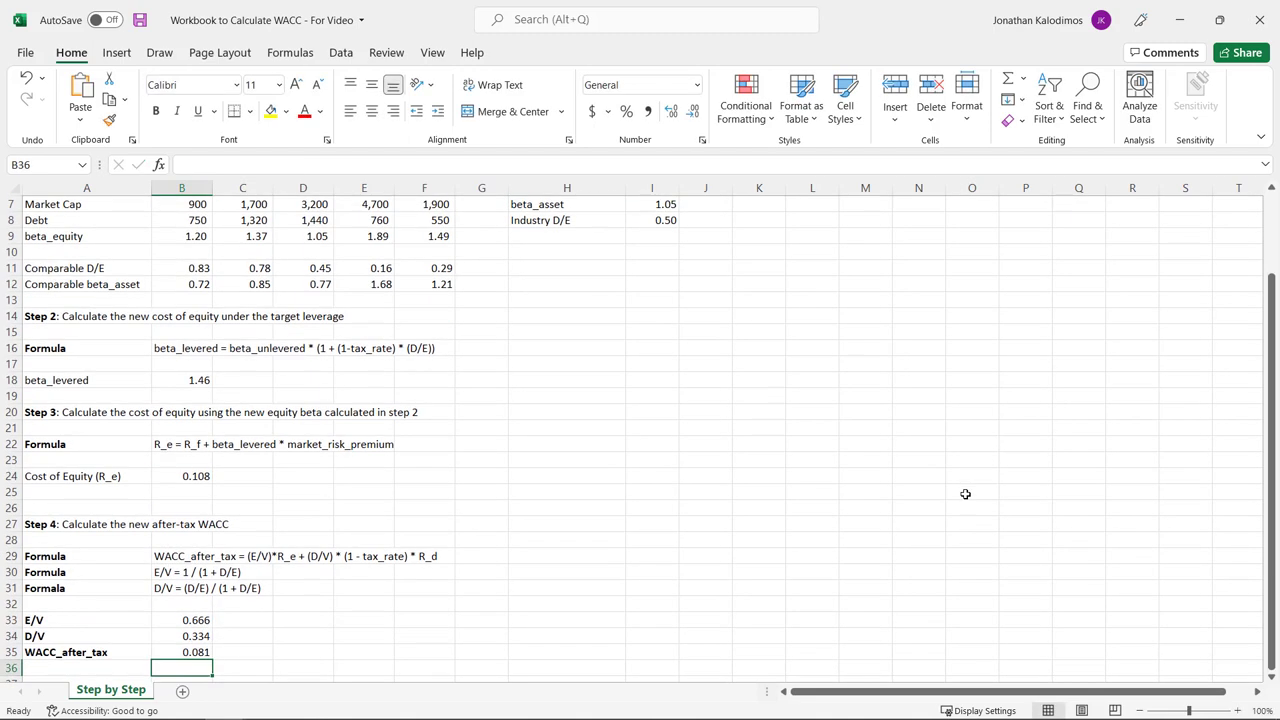
click(192, 652)
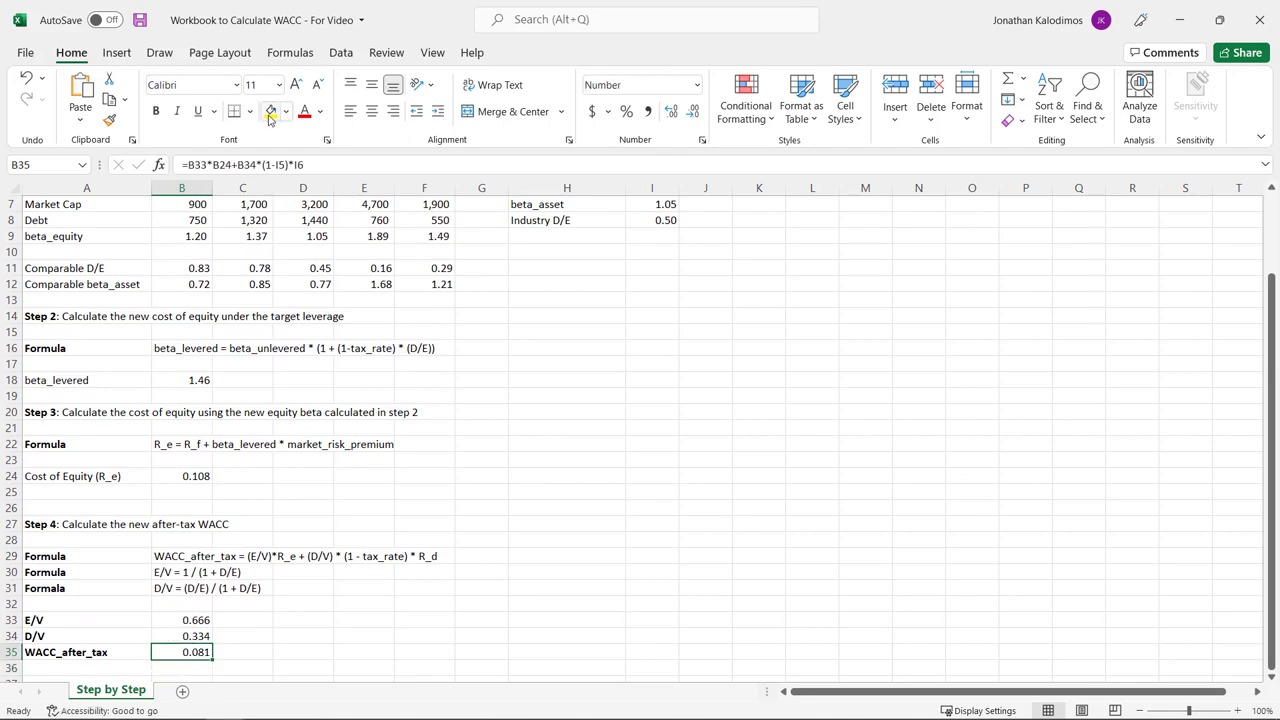
click(156, 111)
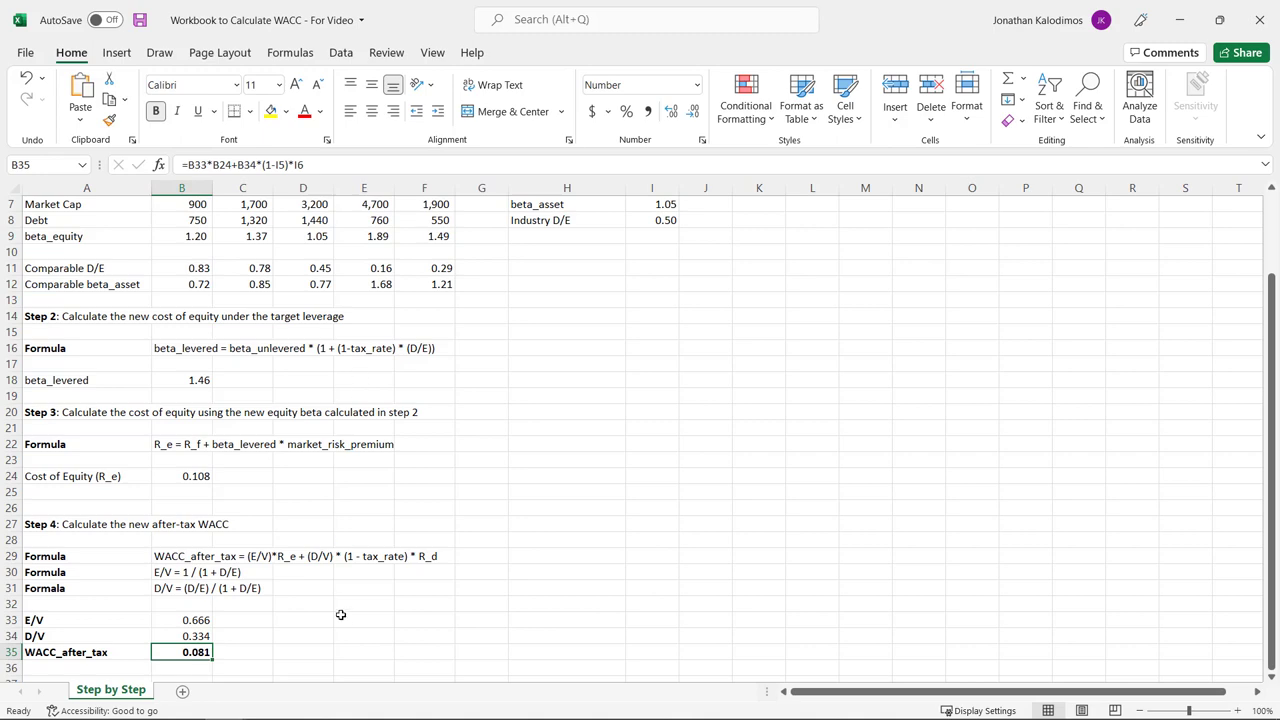
Step: Review the workflow from the Step 1 to Step 3 headings to the WACC in B35, including the R_d assumption and the written beta_levered formula
scroll(672, 473, up, 2)
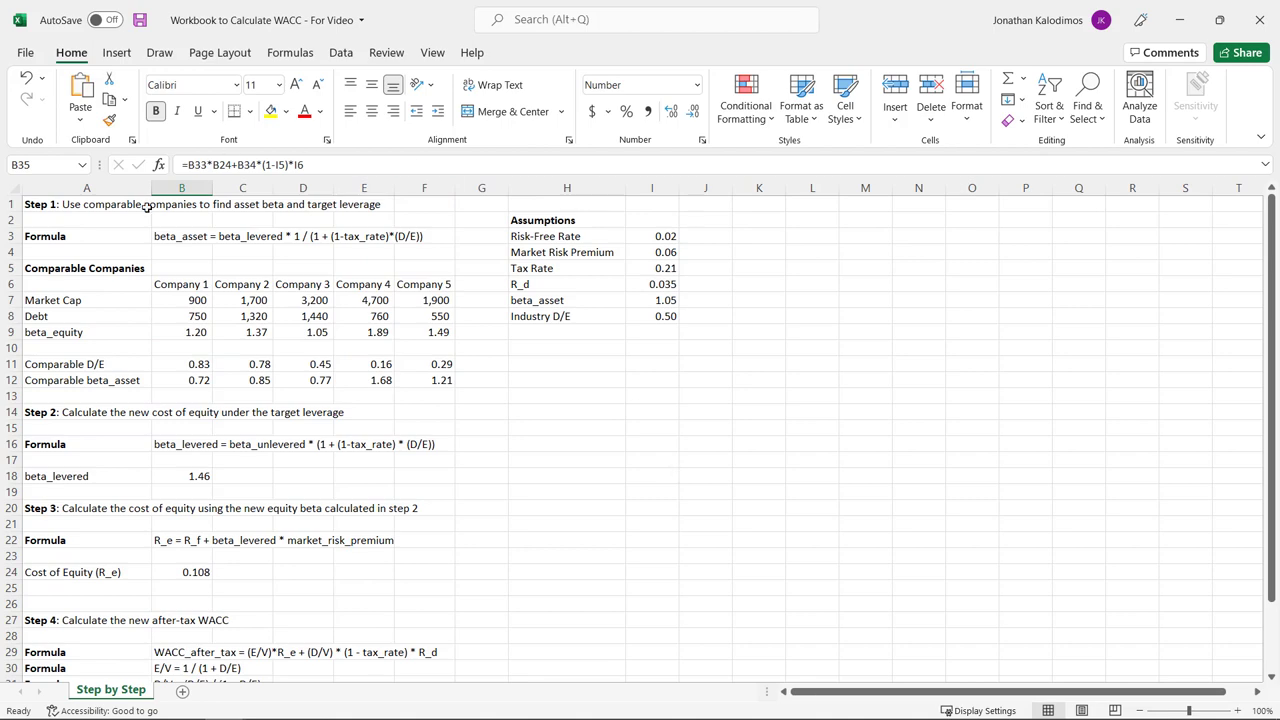
click(103, 204)
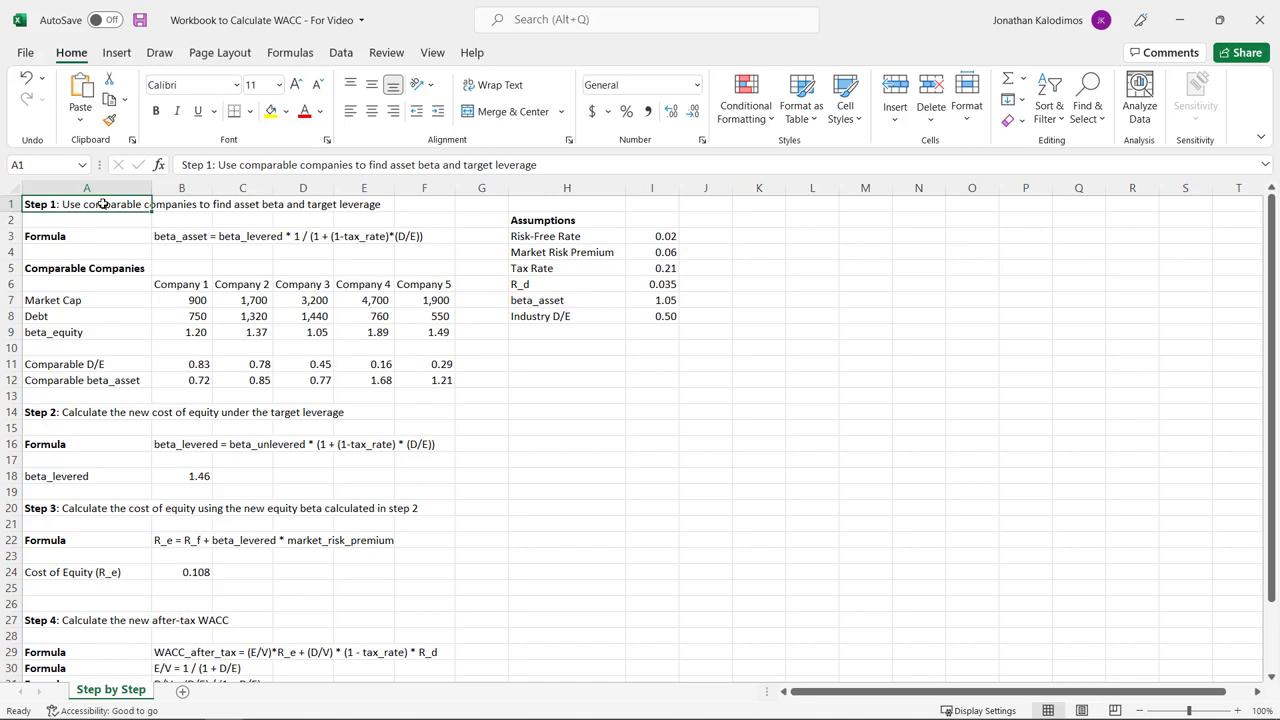
click(115, 412)
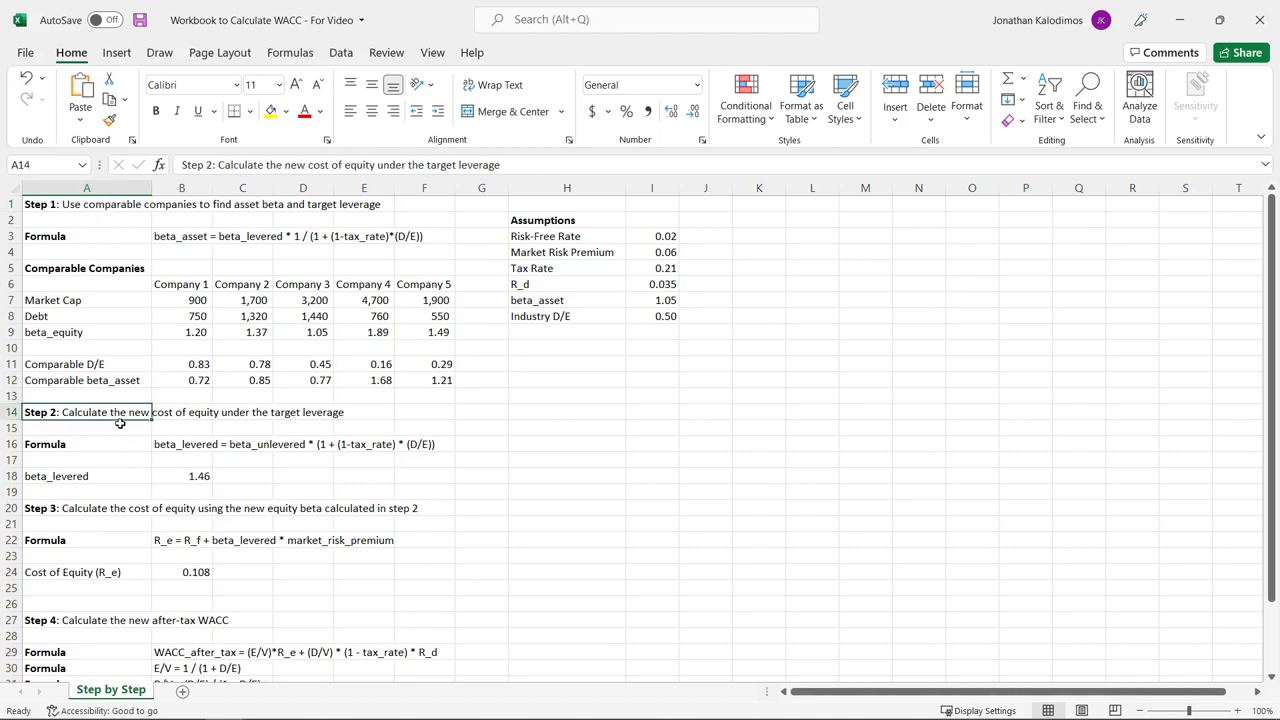
click(105, 504)
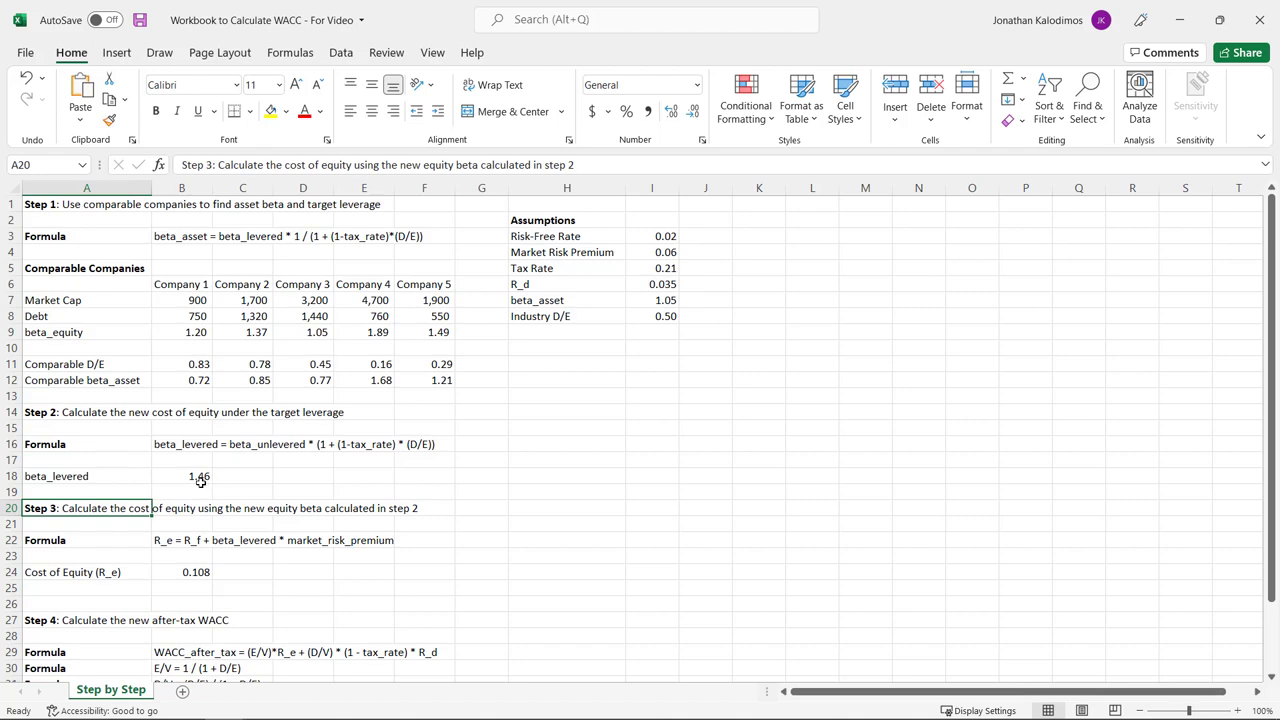
scroll(201, 481, down, 3)
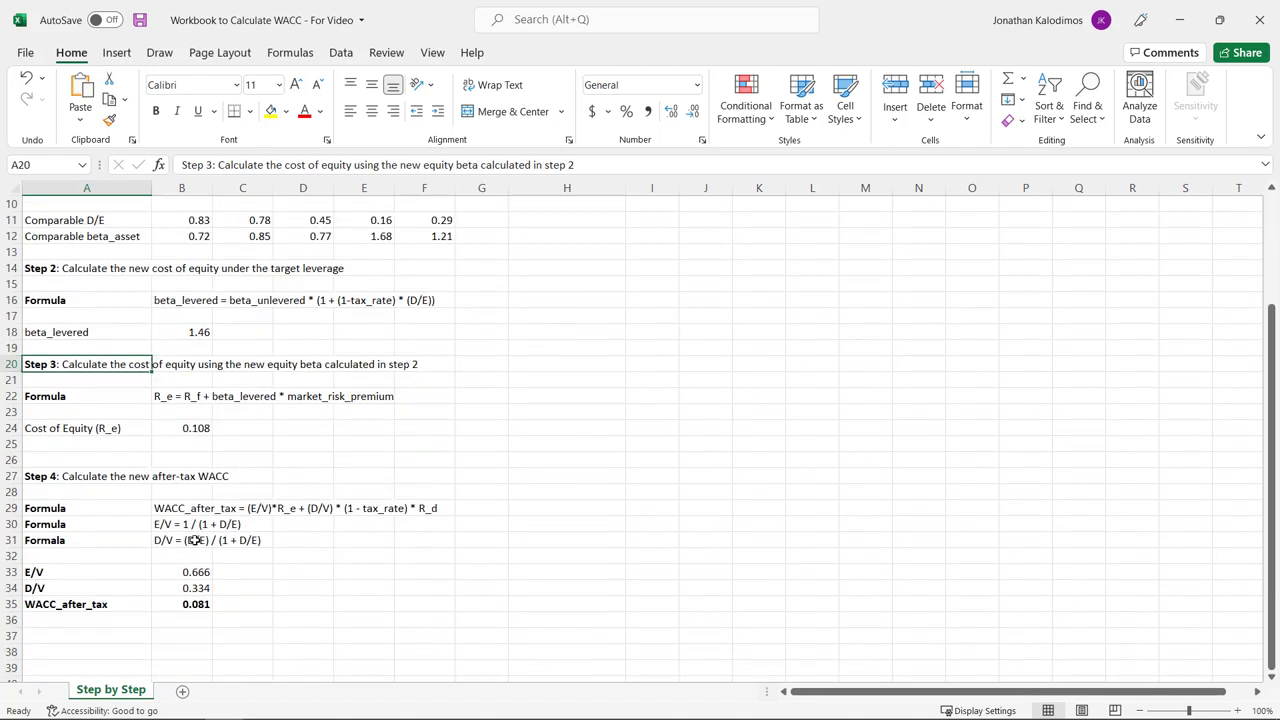
click(200, 605)
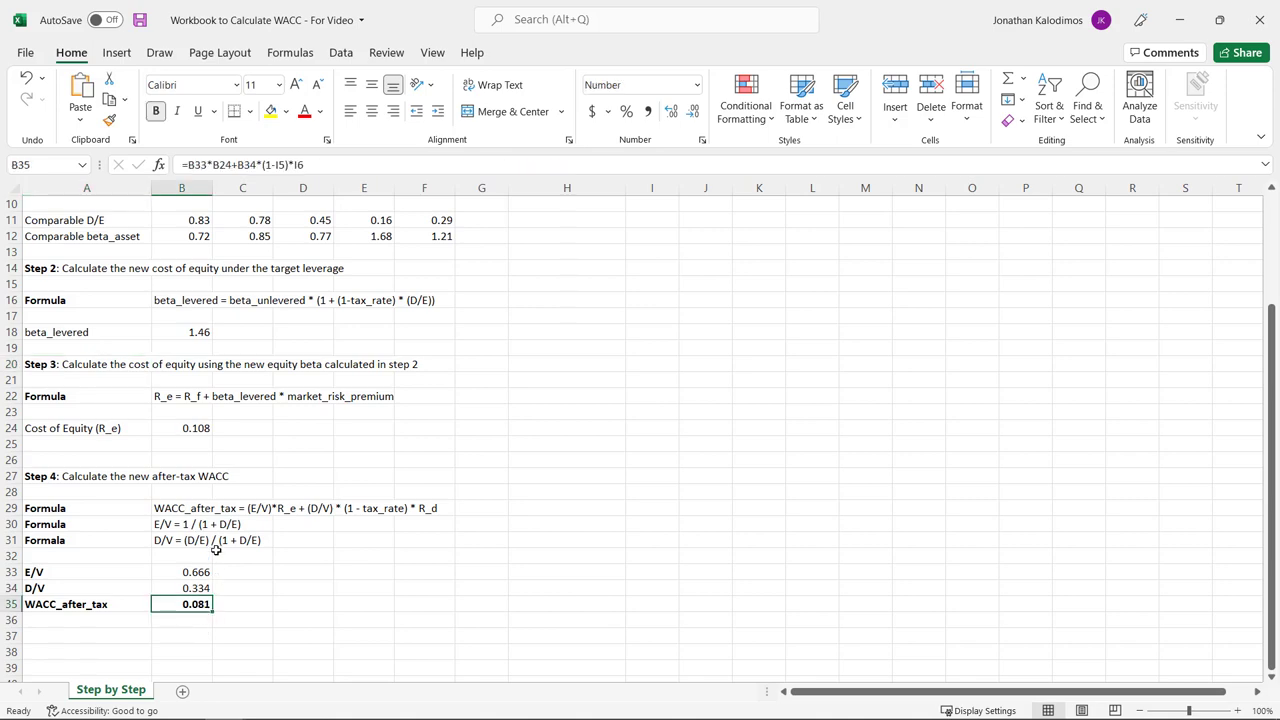
scroll(298, 521, up, 3)
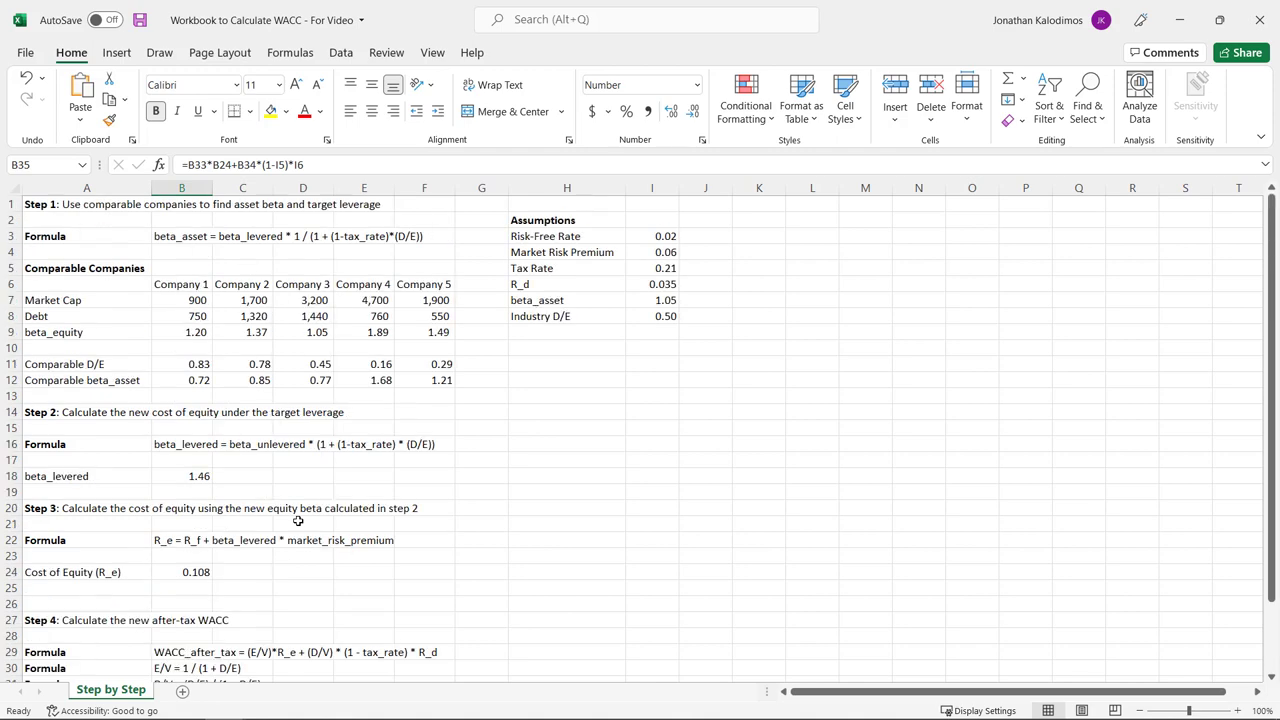
click(52, 210)
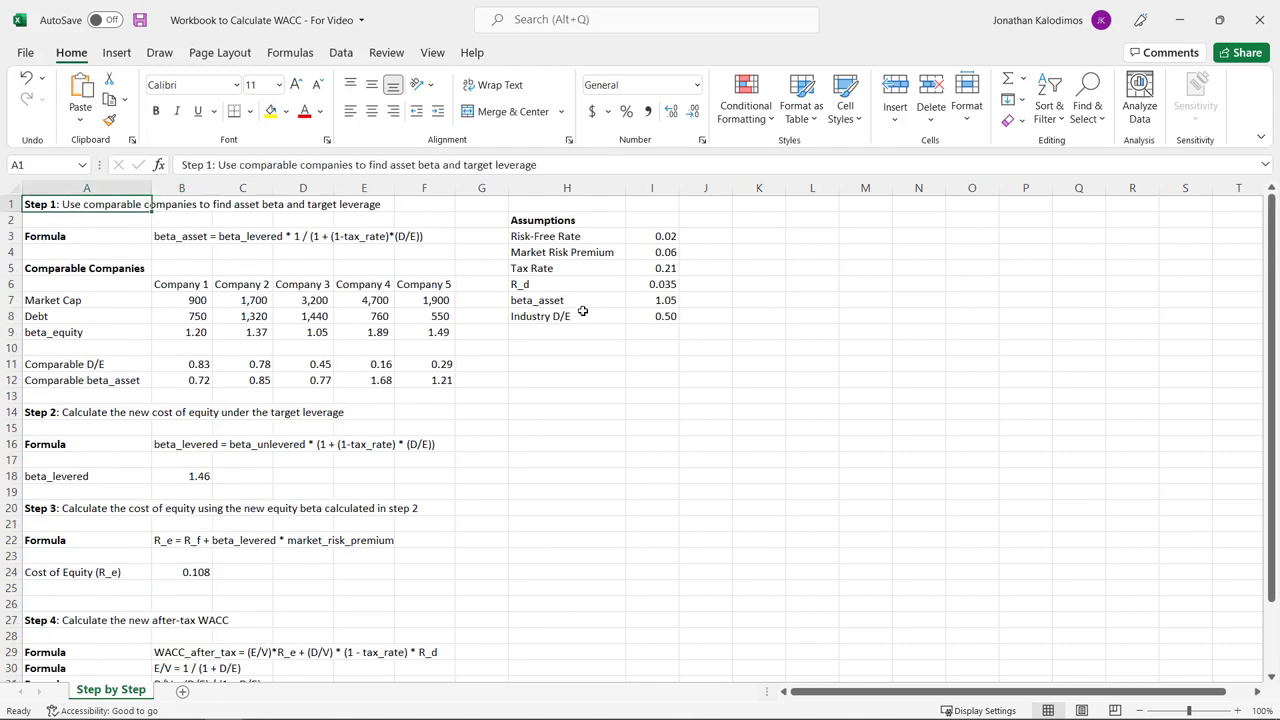
click(662, 282)
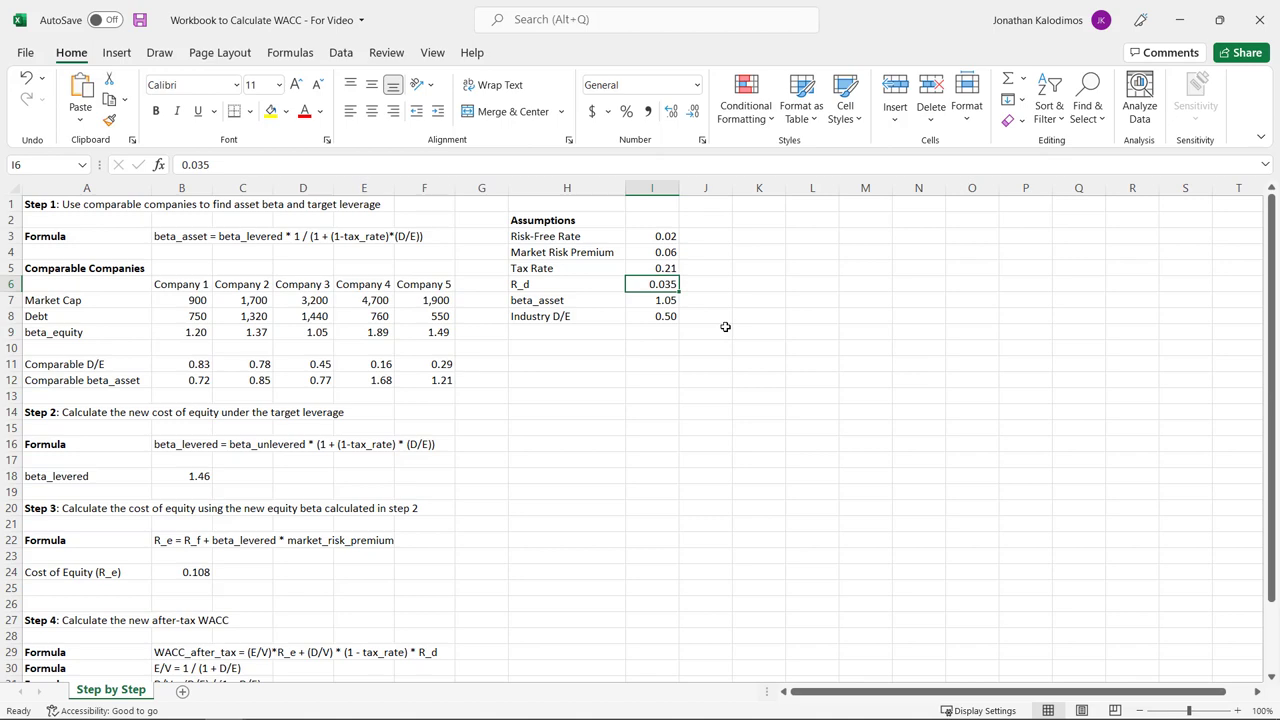
click(186, 446)
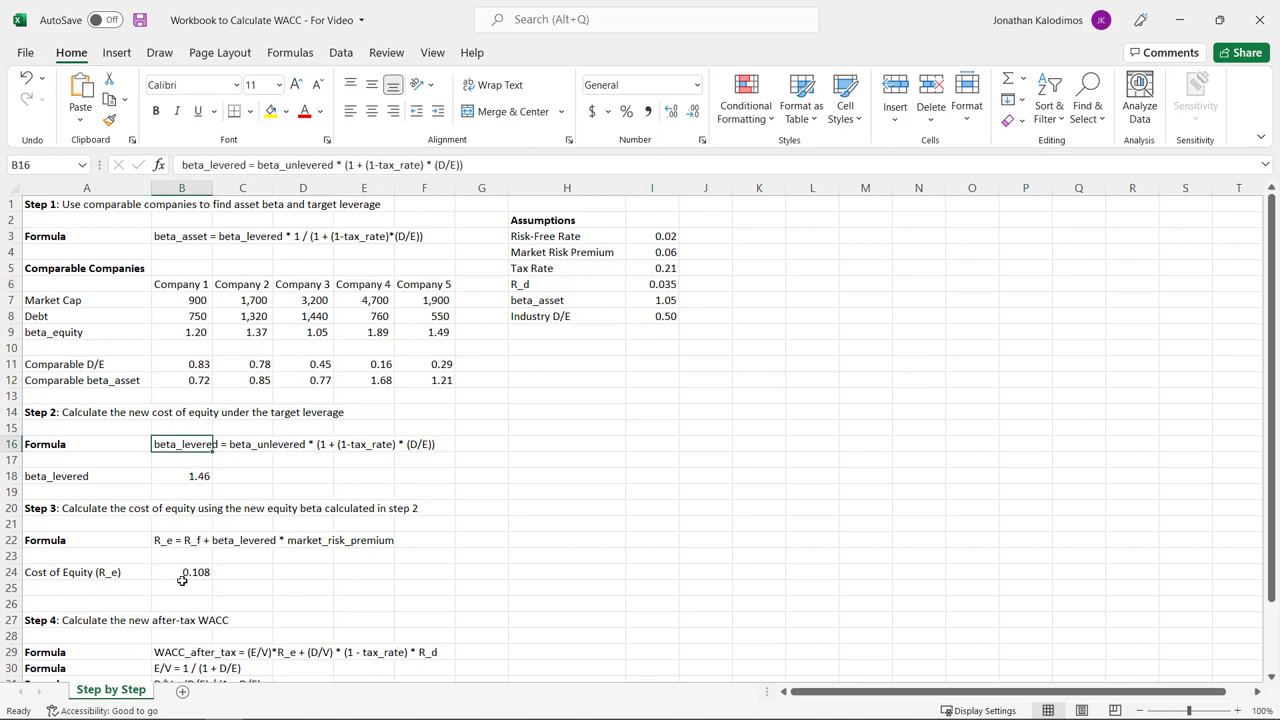
click(72, 205)
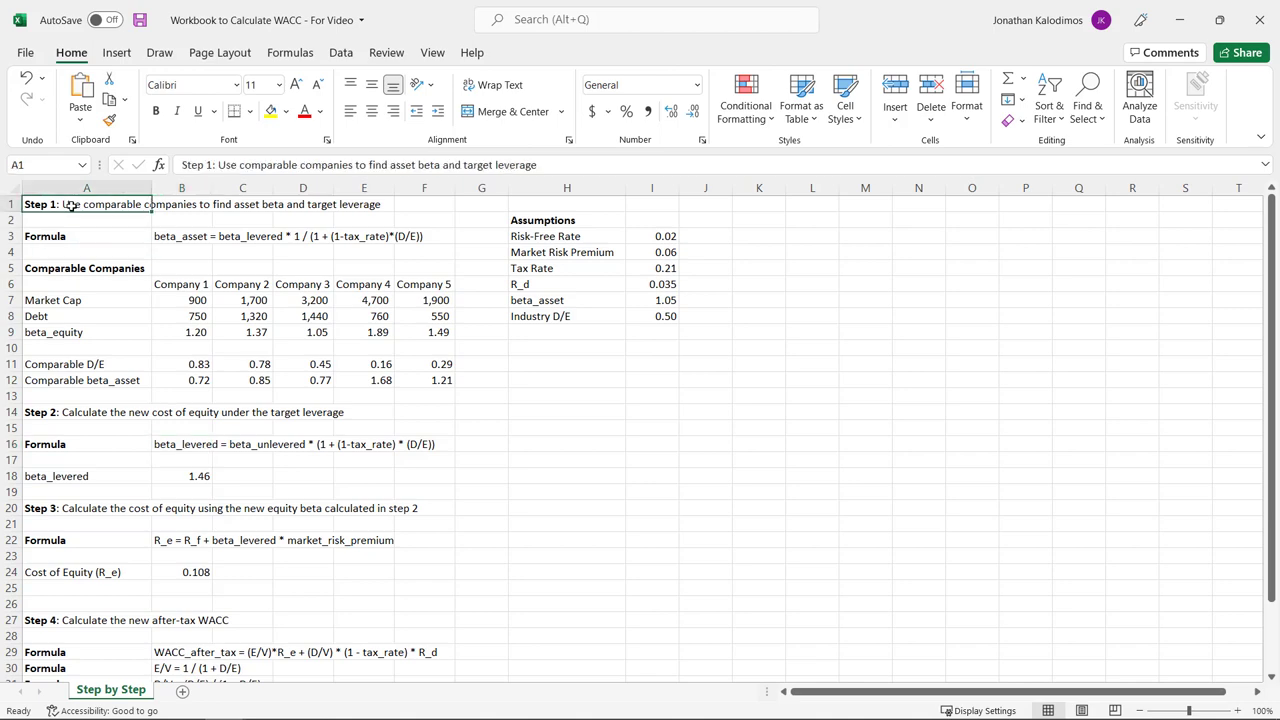